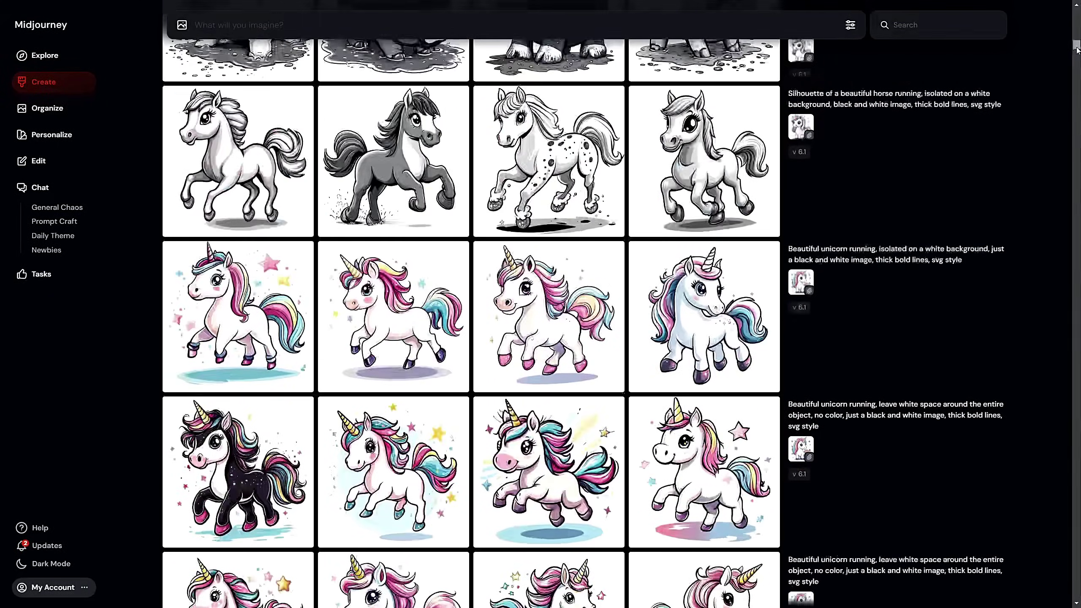
- Open Midjourney's Explore community image feed and browse it
drag(1076, 50, 1077, 14)
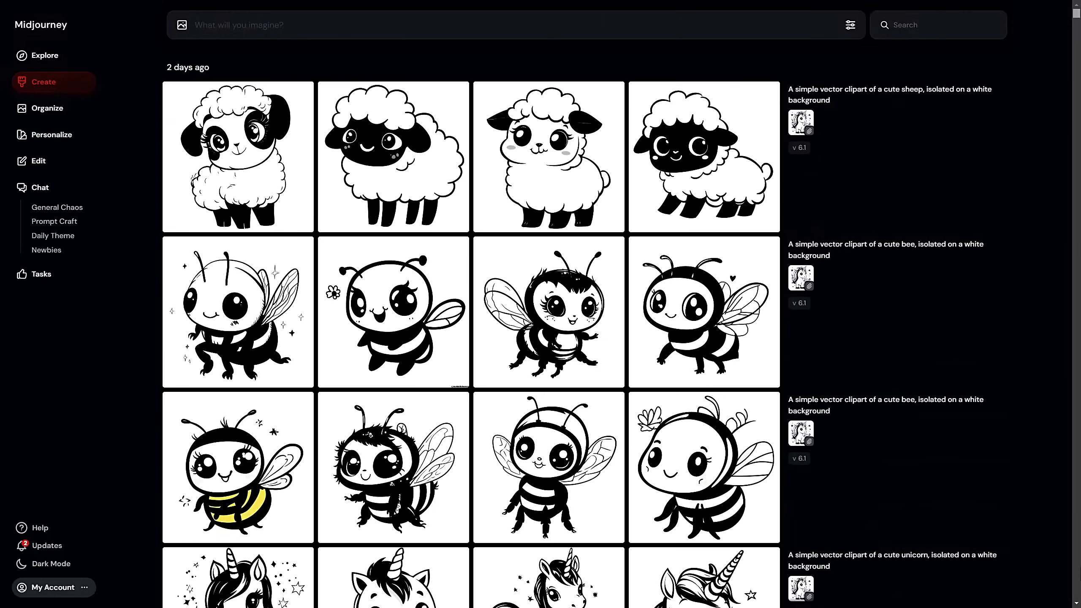
click(44, 55)
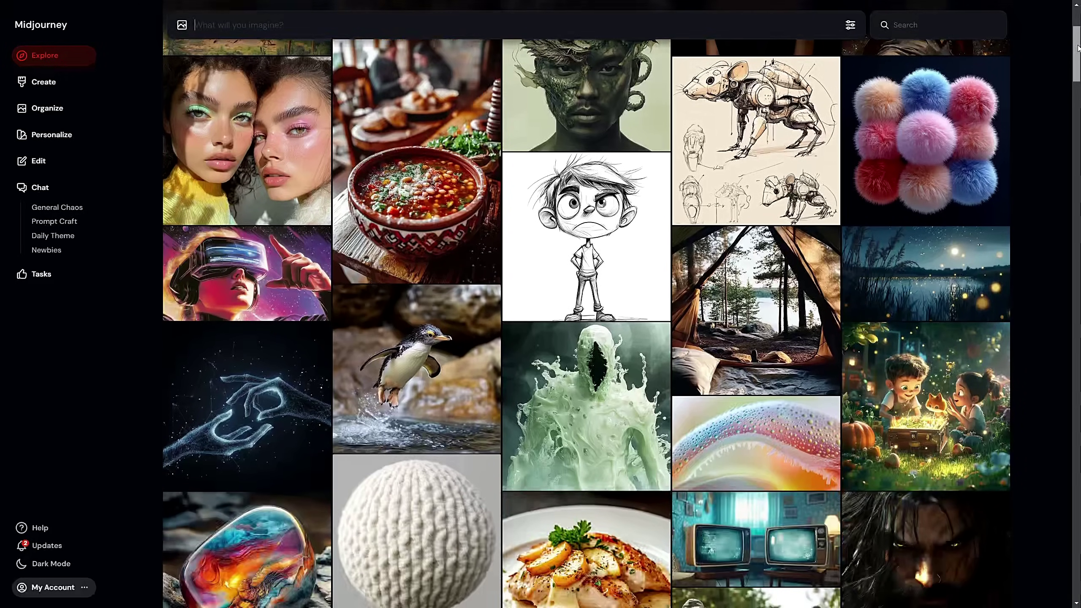
drag(1078, 48, 1062, 410)
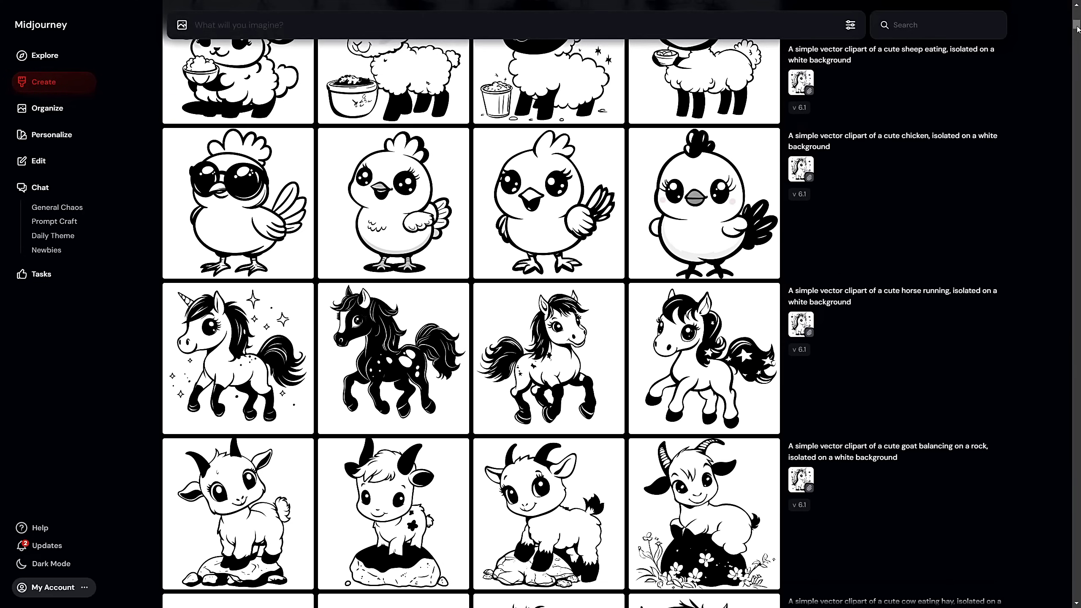
drag(1078, 29, 1078, 55)
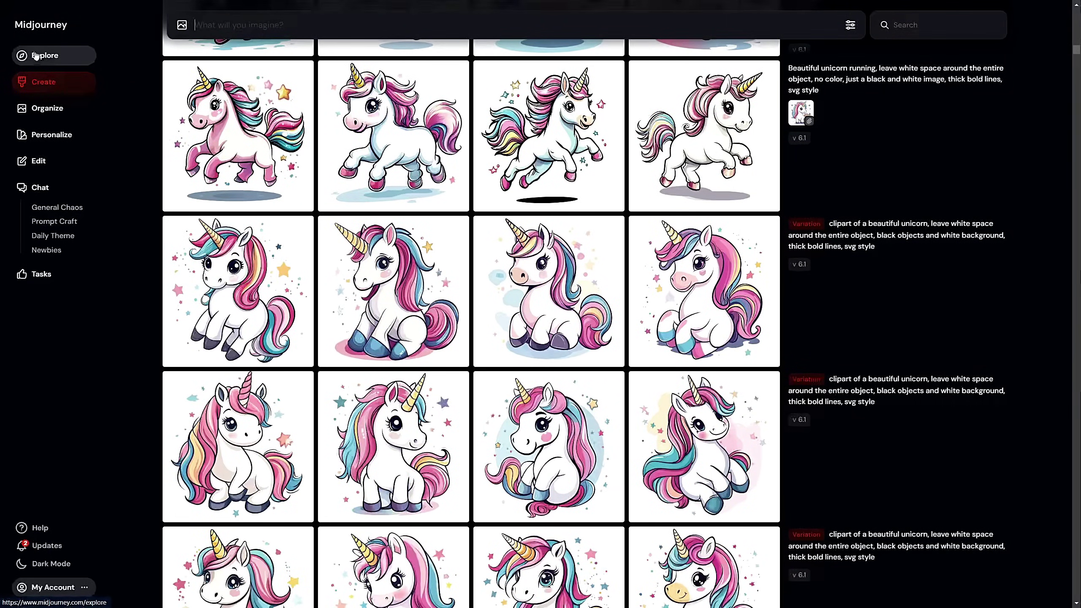
click(85, 61)
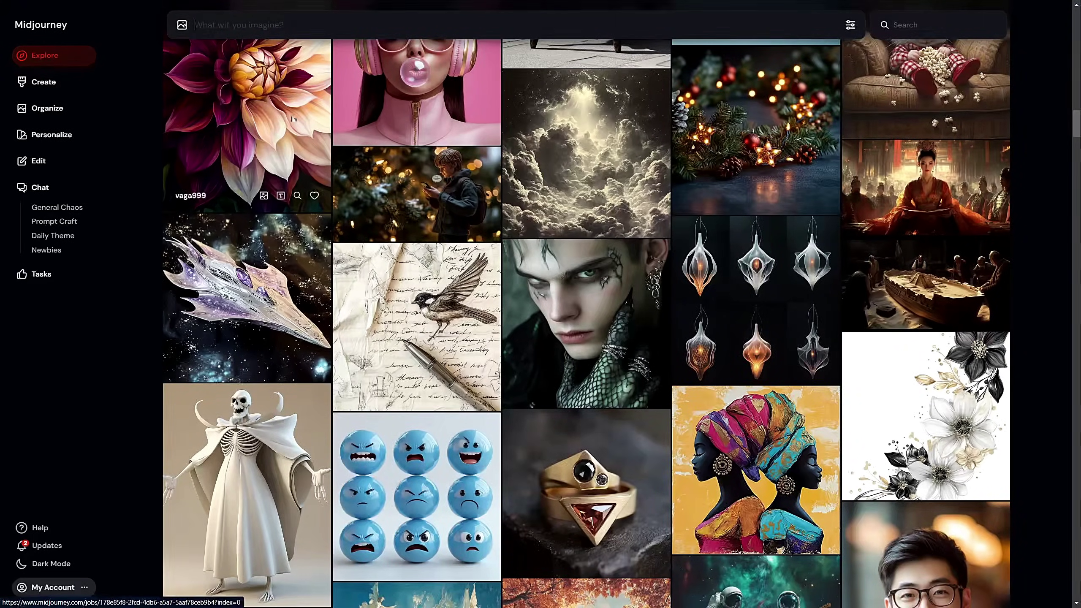
scroll(493, 215, down, 10)
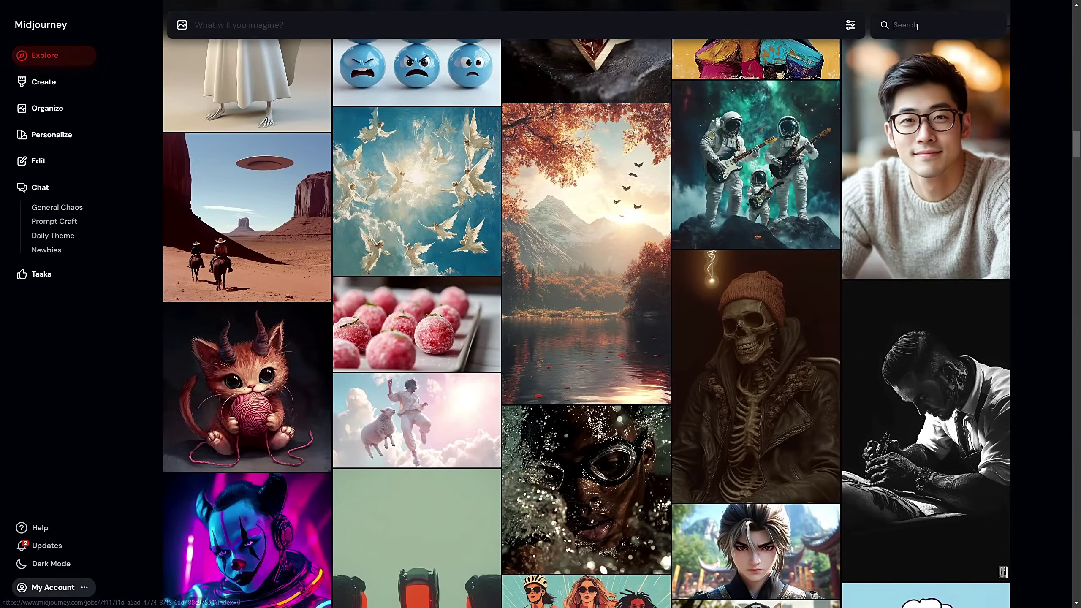
- Search the community images for 'clipart', open the black floral image and like it
click(917, 27)
text(clipart)
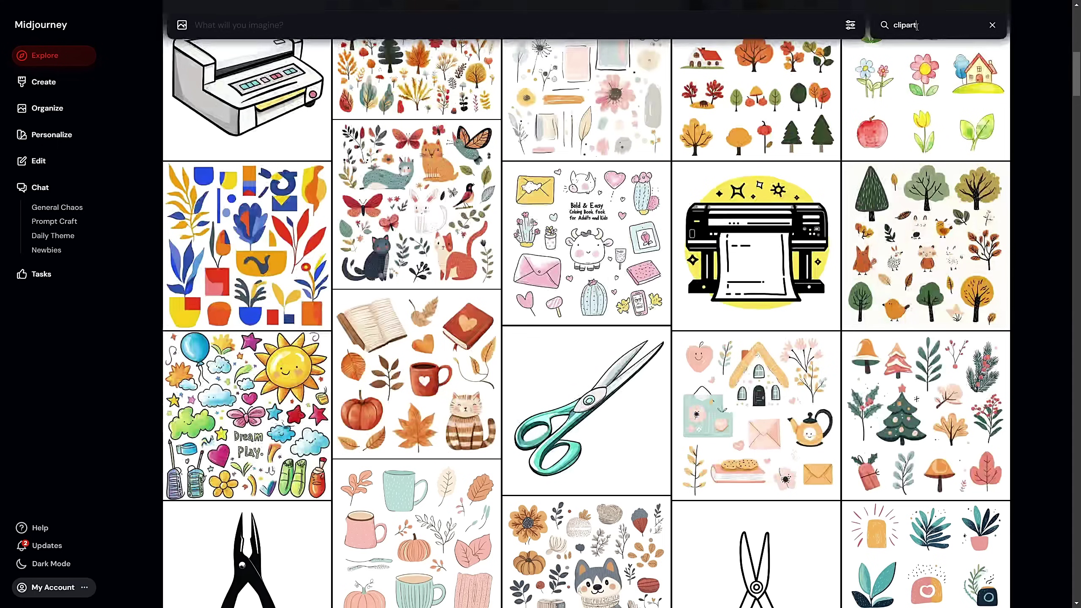
scroll(594, 314, down, 20)
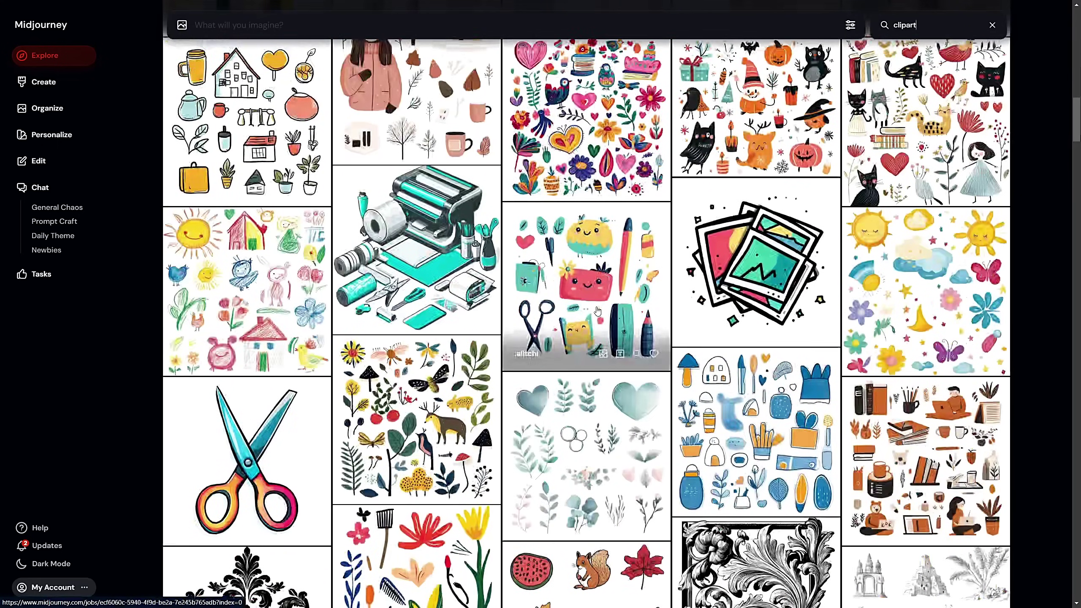
scroll(595, 314, down, 15)
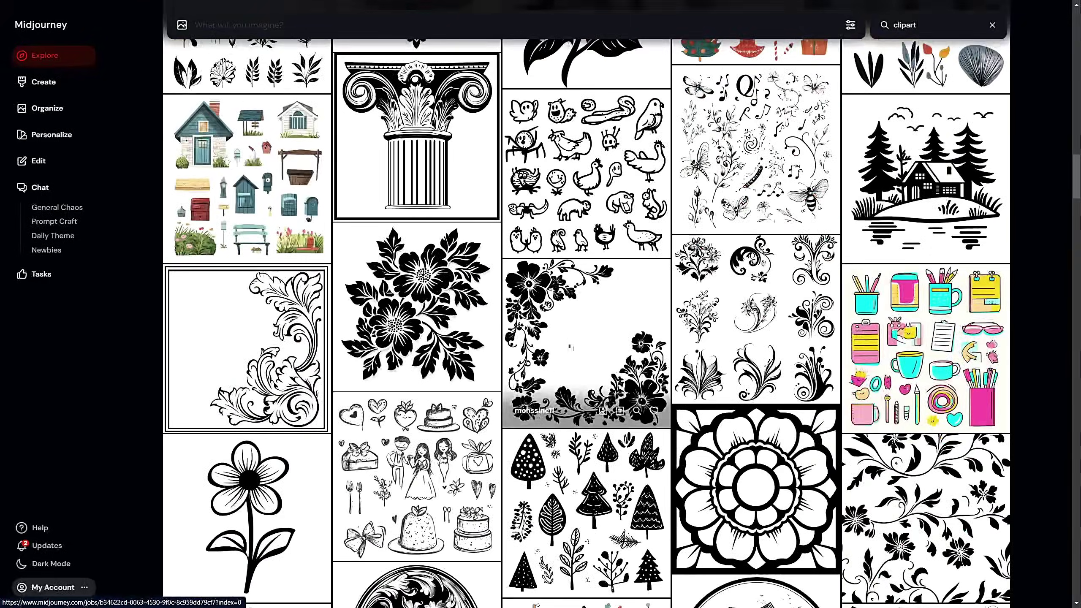
click(411, 304)
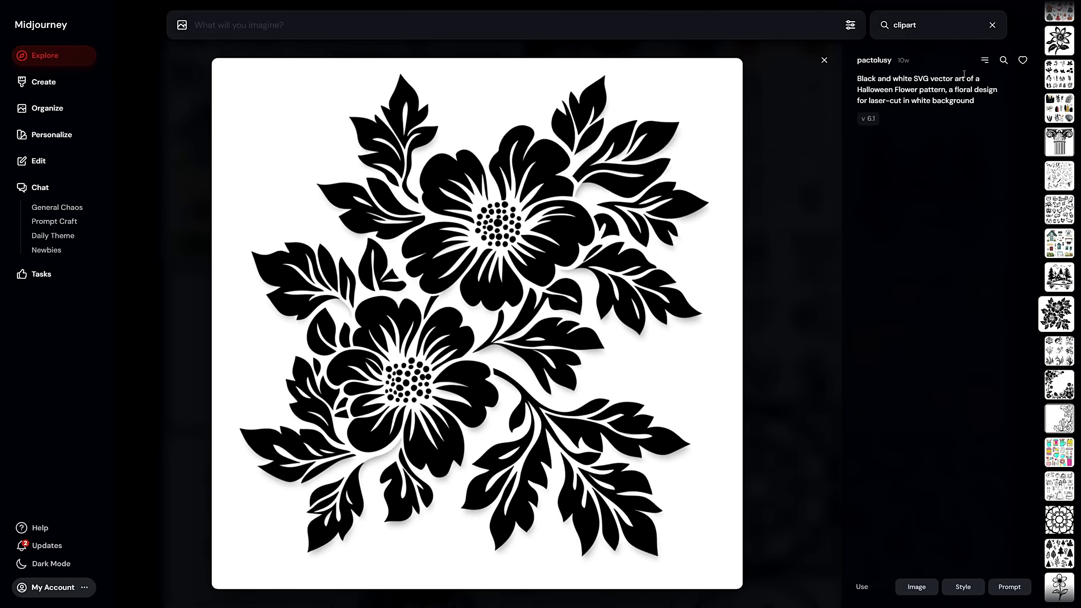
click(1023, 63)
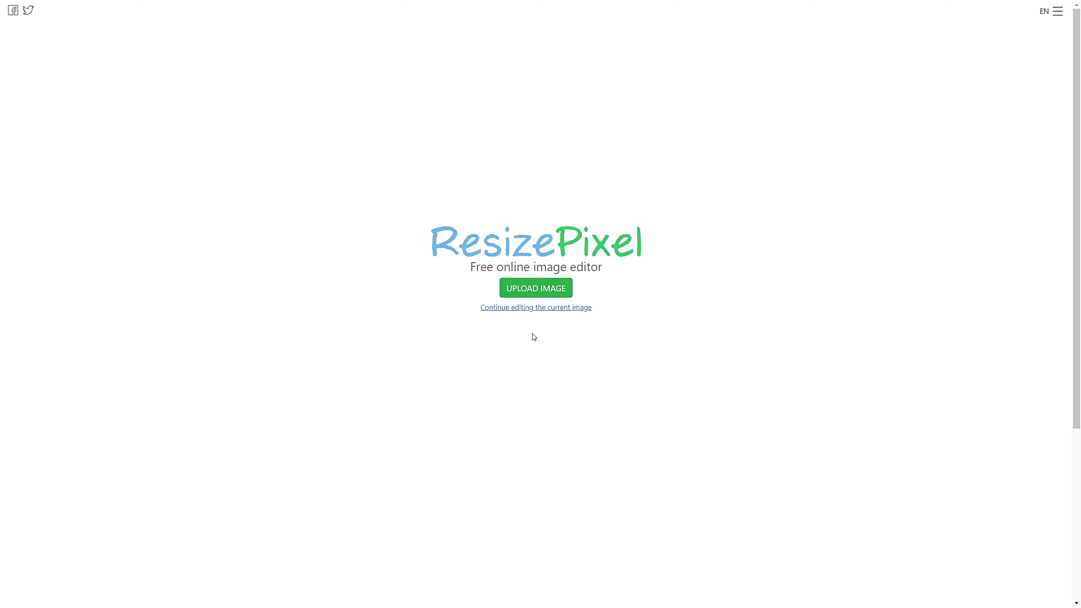
- Upload unicorn.png, convert it to black and white only, and download the result as bw
click(535, 289)
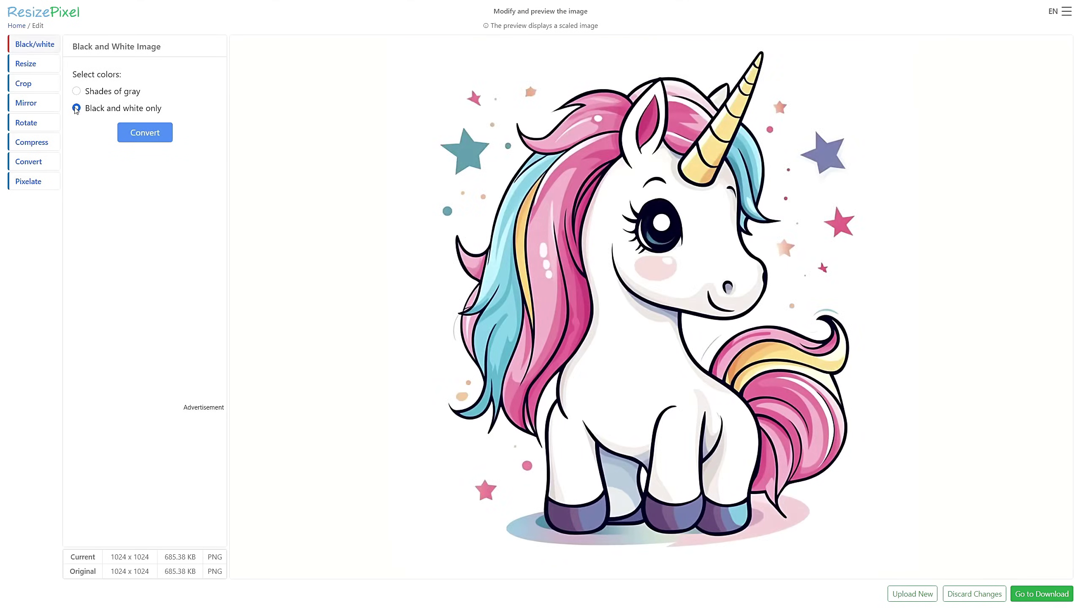
click(145, 133)
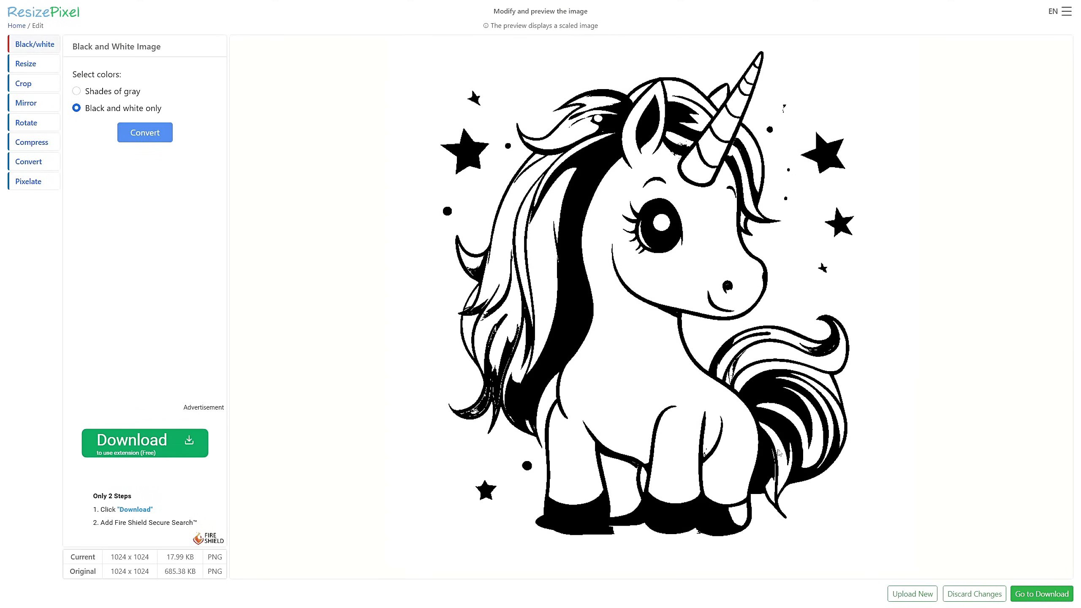
click(1036, 599)
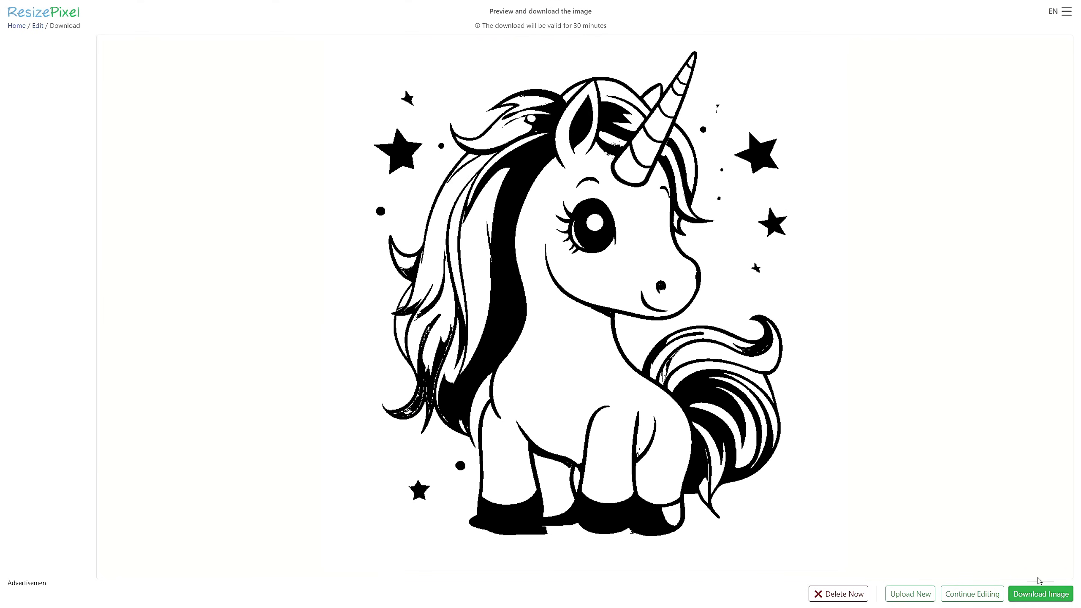
click(1040, 594)
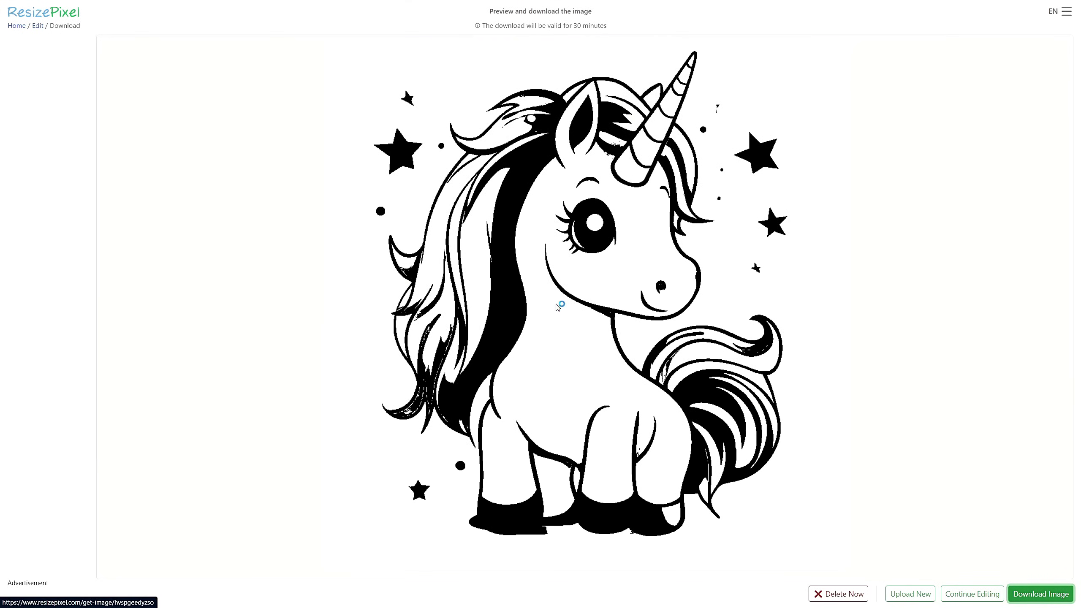
text(bw)
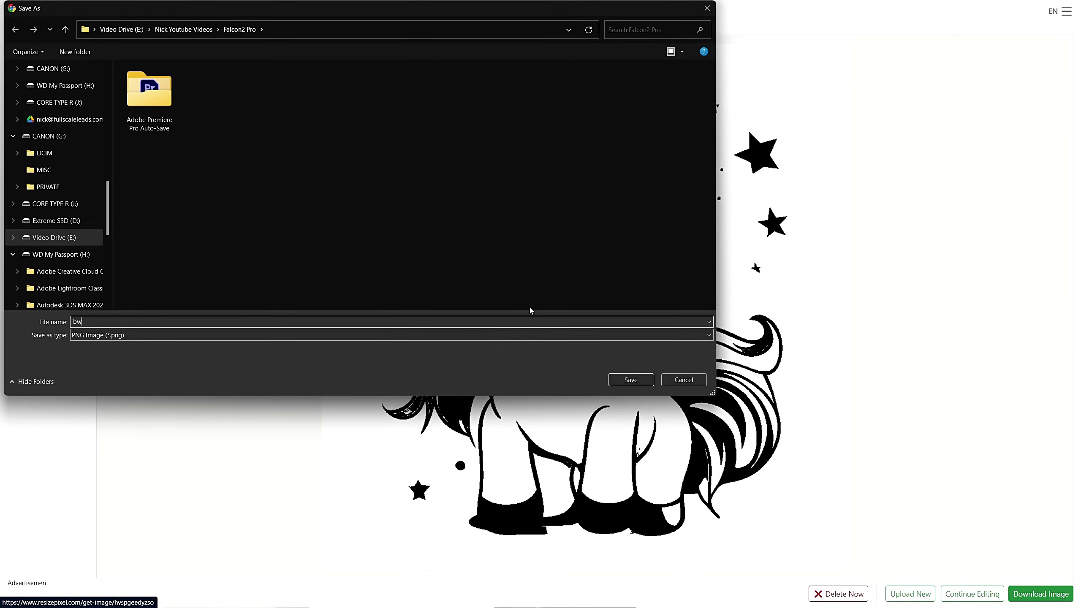
click(633, 379)
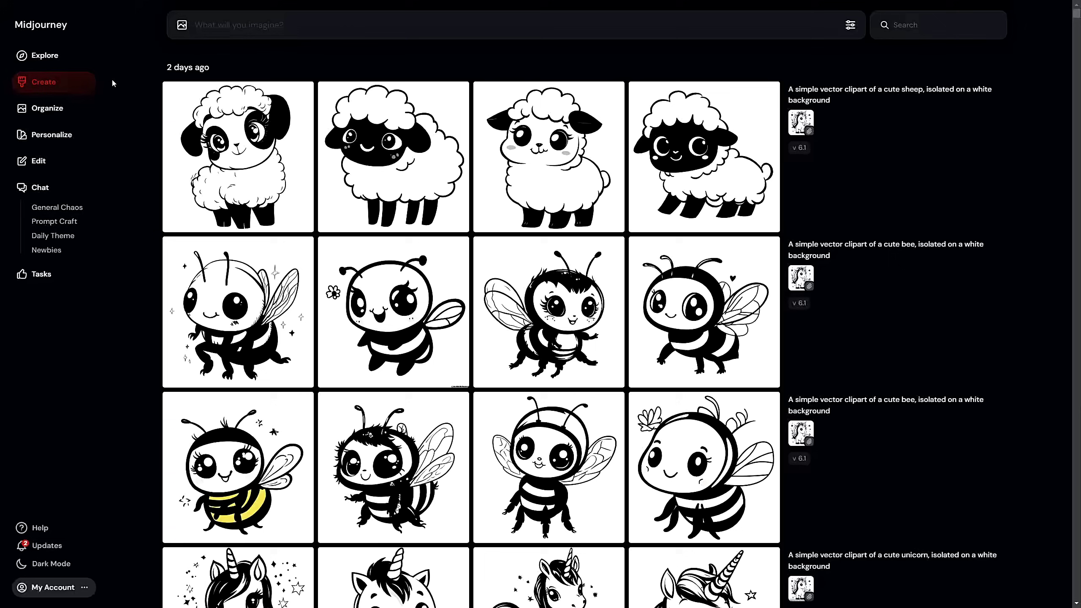
- Upload bw.png as the prompt's image reference and paste in a cute fox prompt
click(182, 25)
click(220, 185)
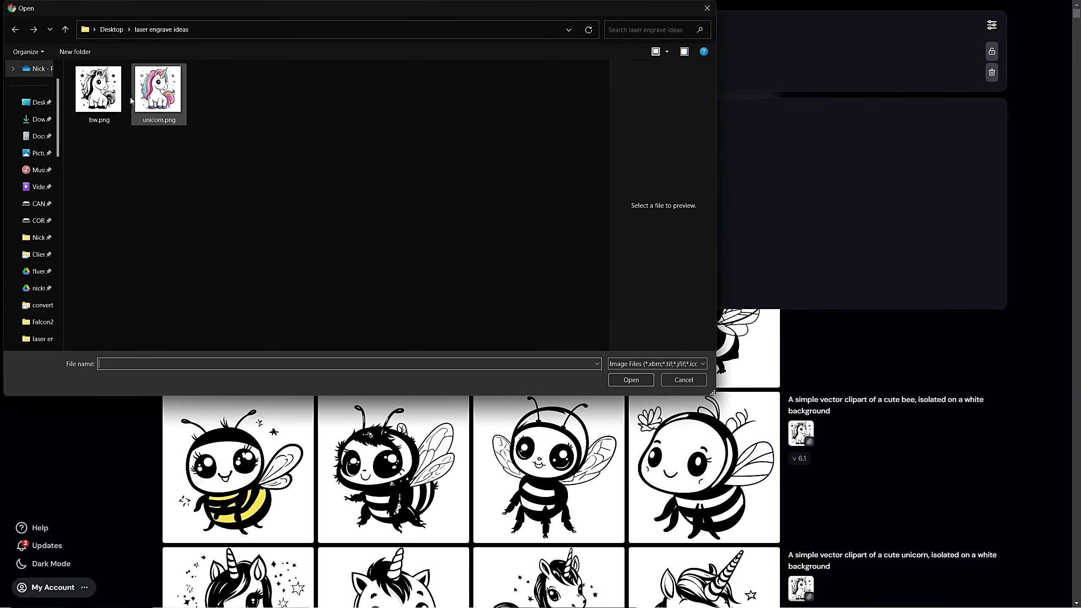
double_click(119, 93)
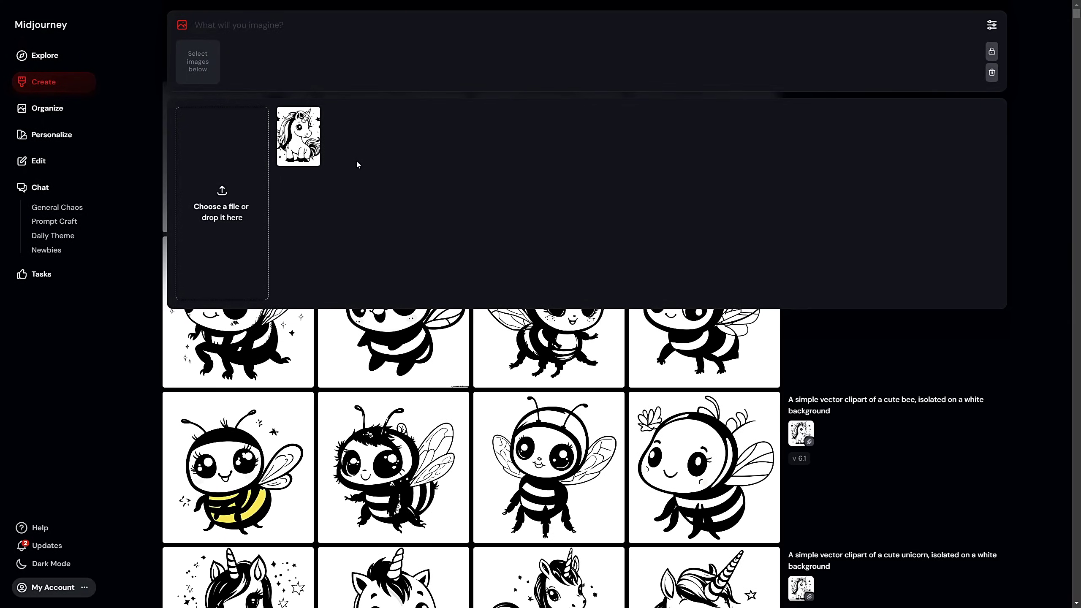
click(310, 137)
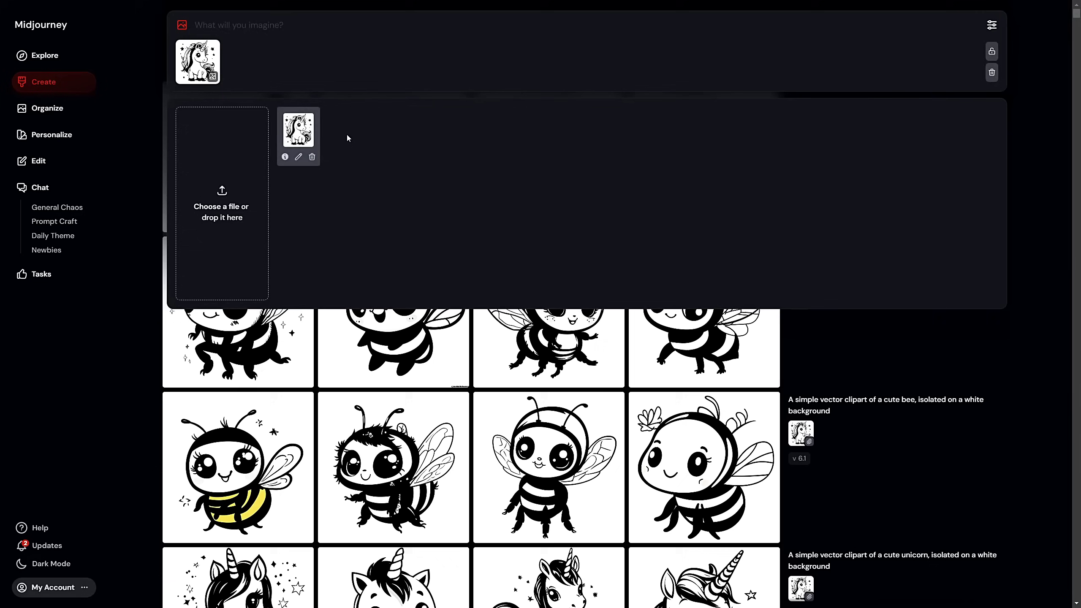
mouse_move(199, 75)
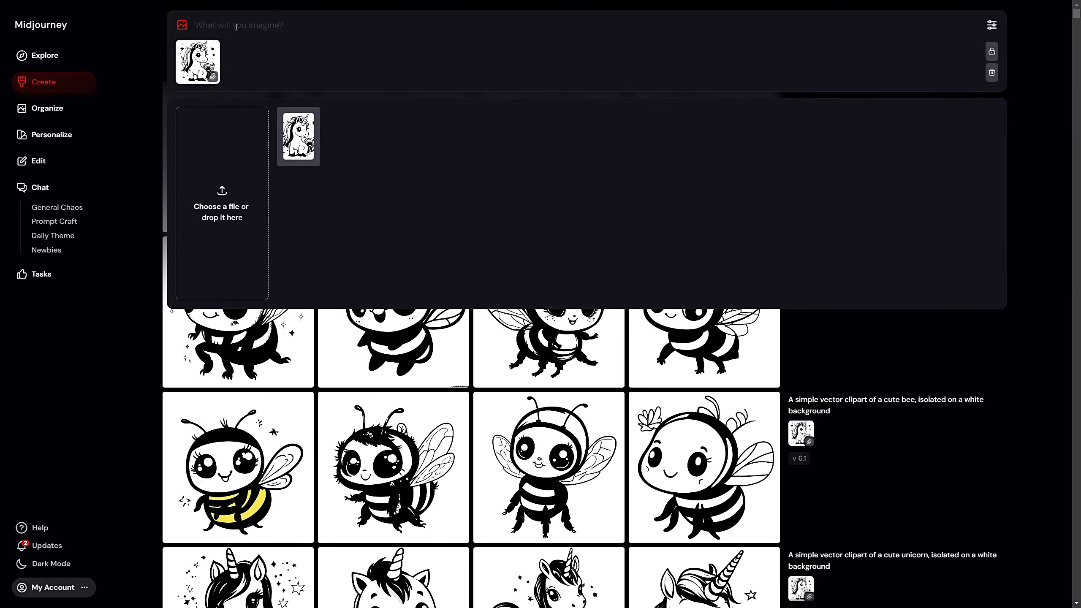
text(a simple vector clipart of a cute fox, isolated on a white background)
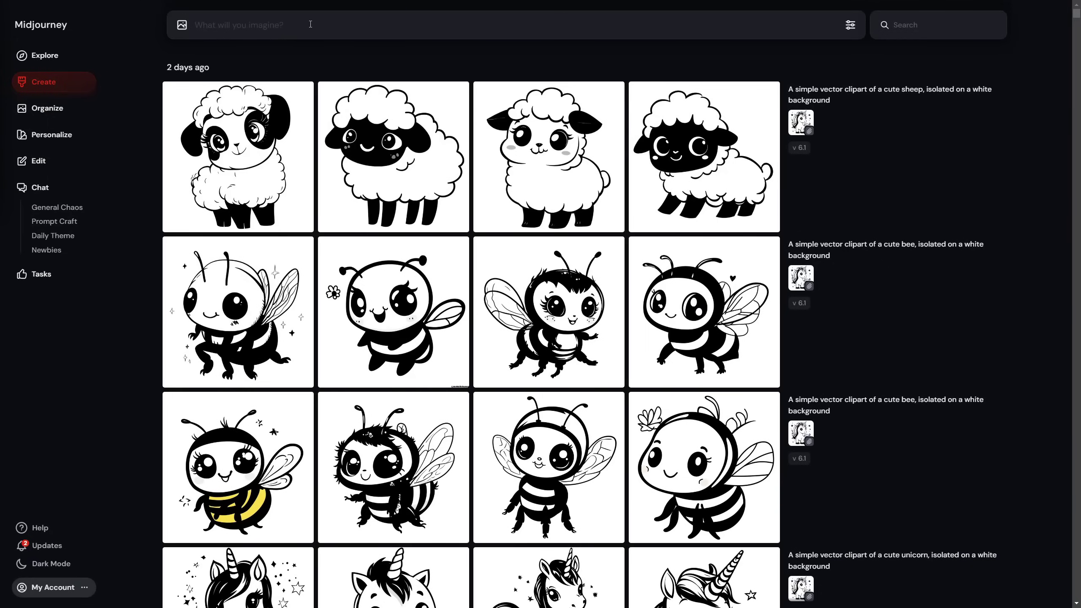
- Paste back the sheep clipart prompt, then clear it and its reference image from the bar
text(A simple vector clipart of a cute sheep, isolated on a white background --v 6.1)
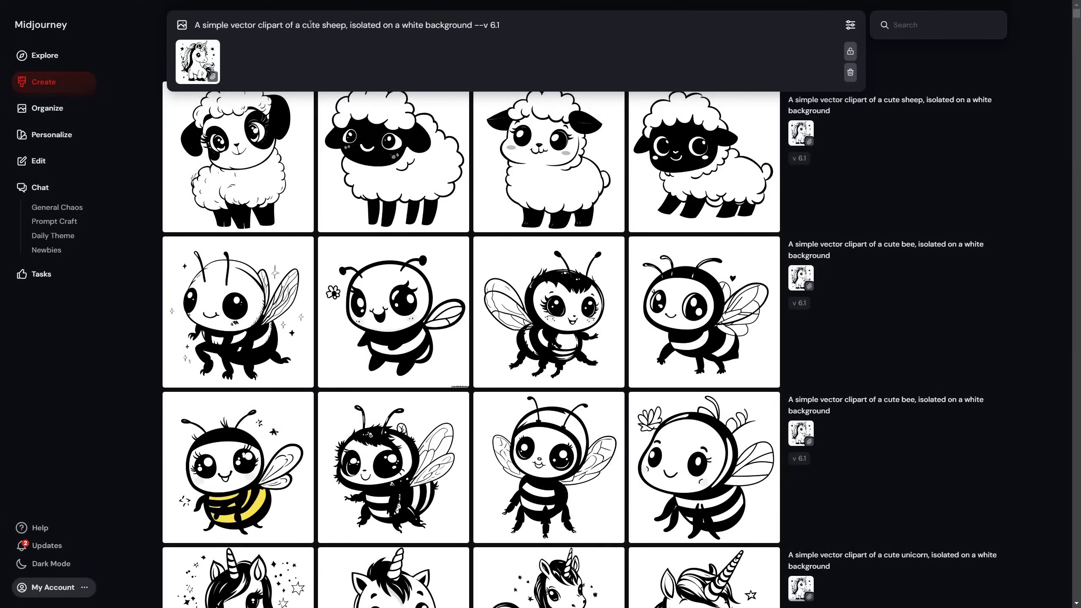
key(Return)
mouse_move(1076, 14)
mouse_down()
mouse_move(1078, 32)
mouse_move(1078, 17)
mouse_up()
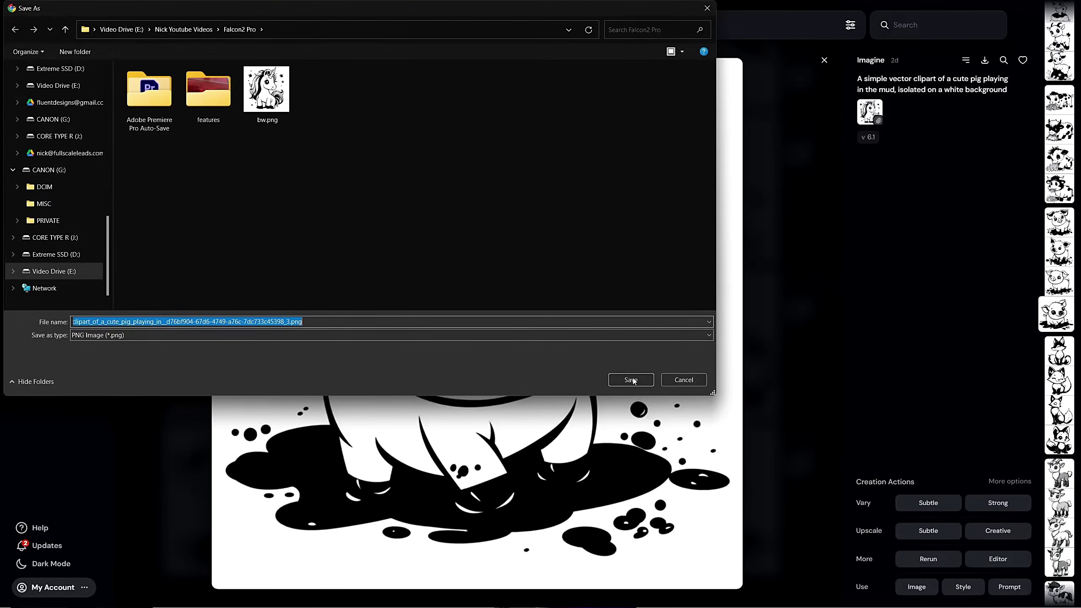
- Download the pig-in-mud clipart image from its detail view
click(630, 380)
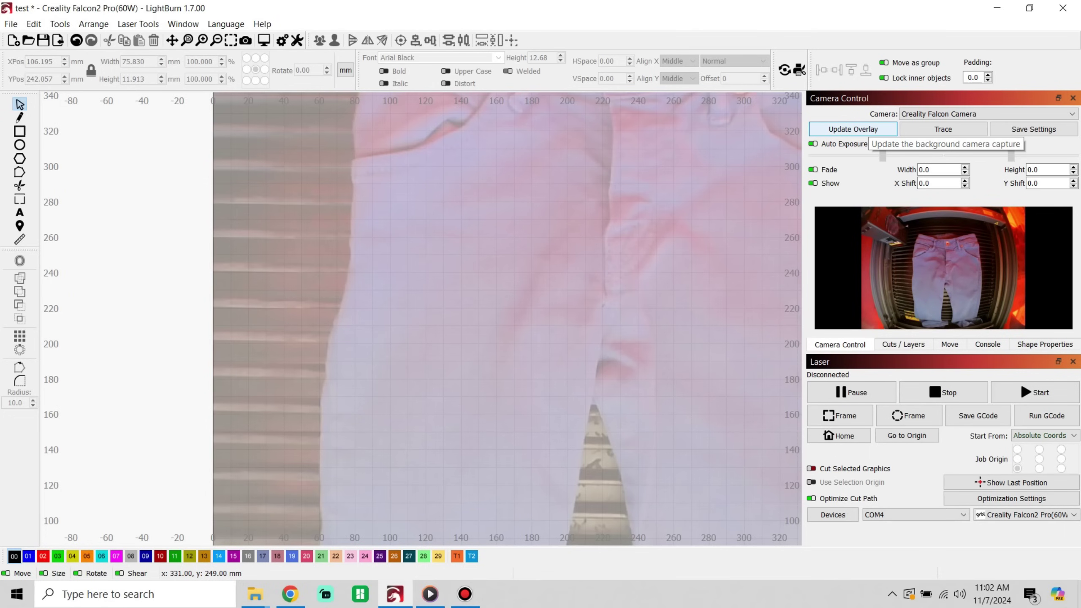
- Update the camera overlay to capture the jeans' current position on the bed
click(853, 130)
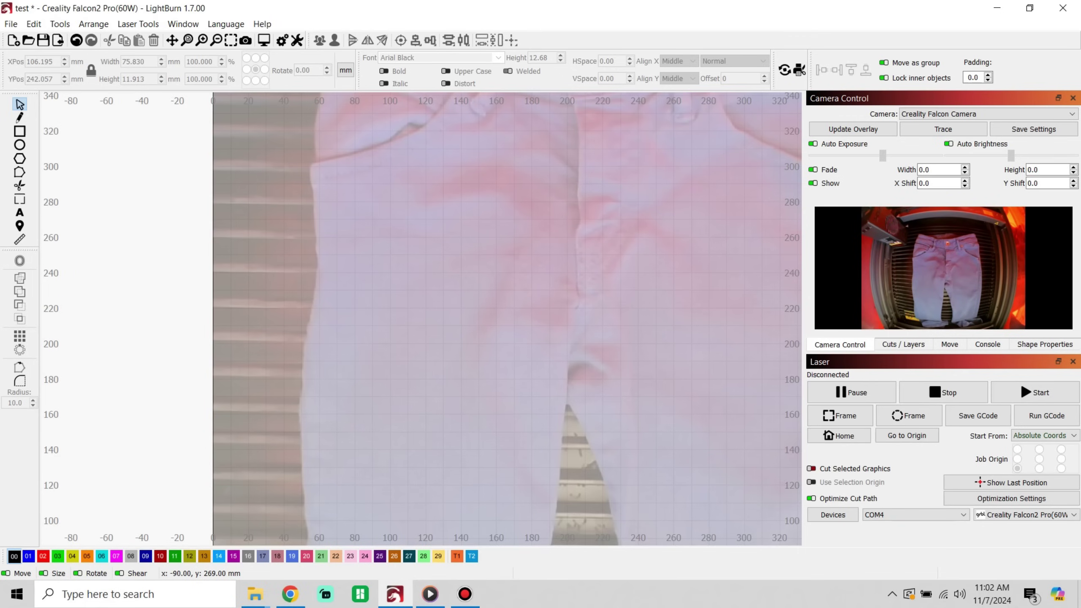
- Write 'Testing 5%' on the upper jeans with the Text tool, keeping the current font
click(20, 212)
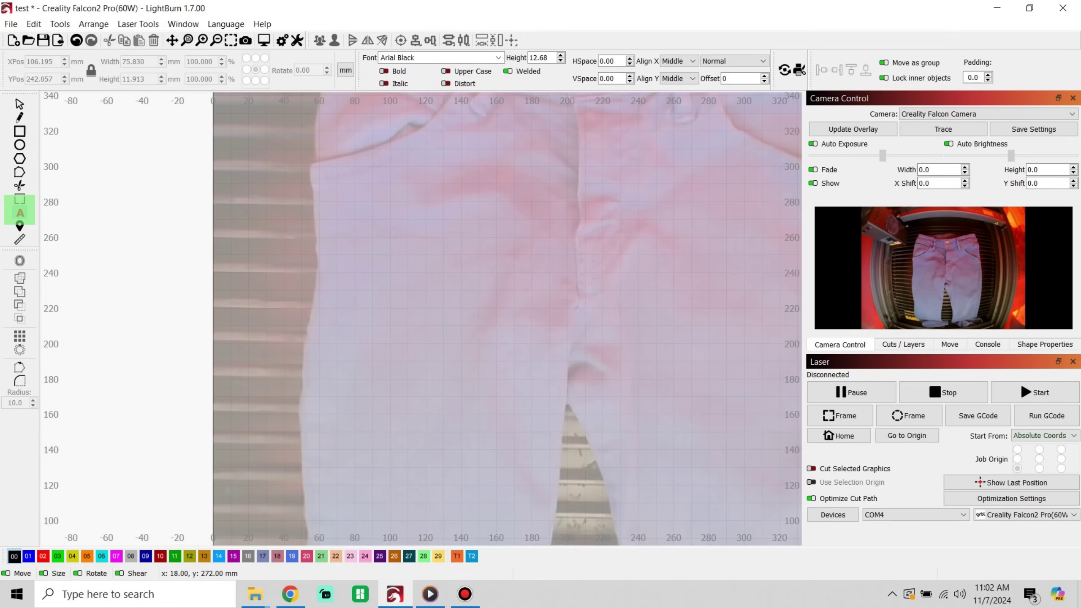
click(365, 252)
text(Te)
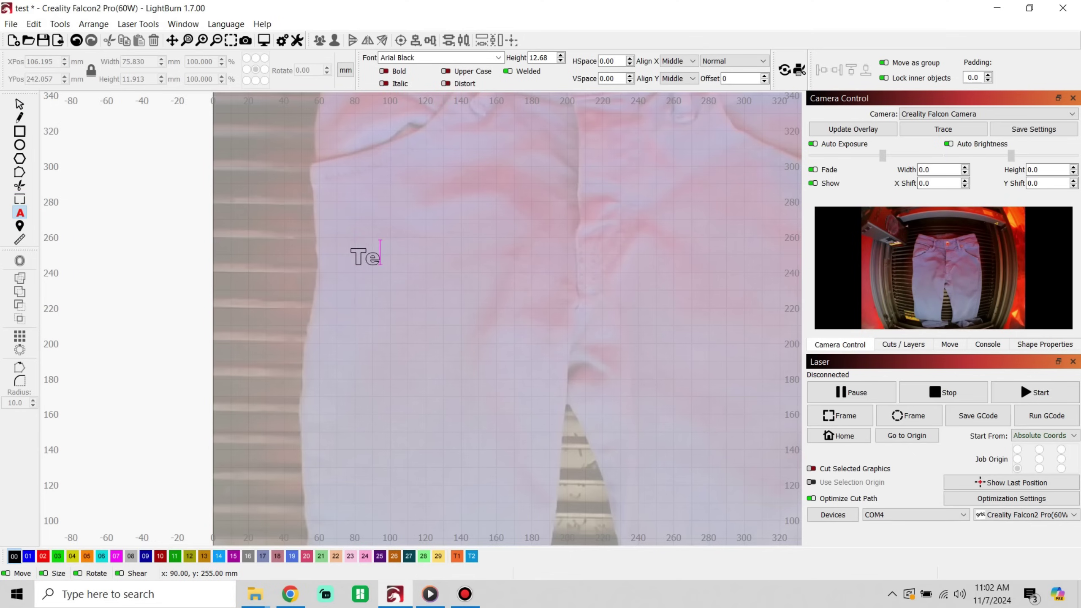
text(sting 5%)
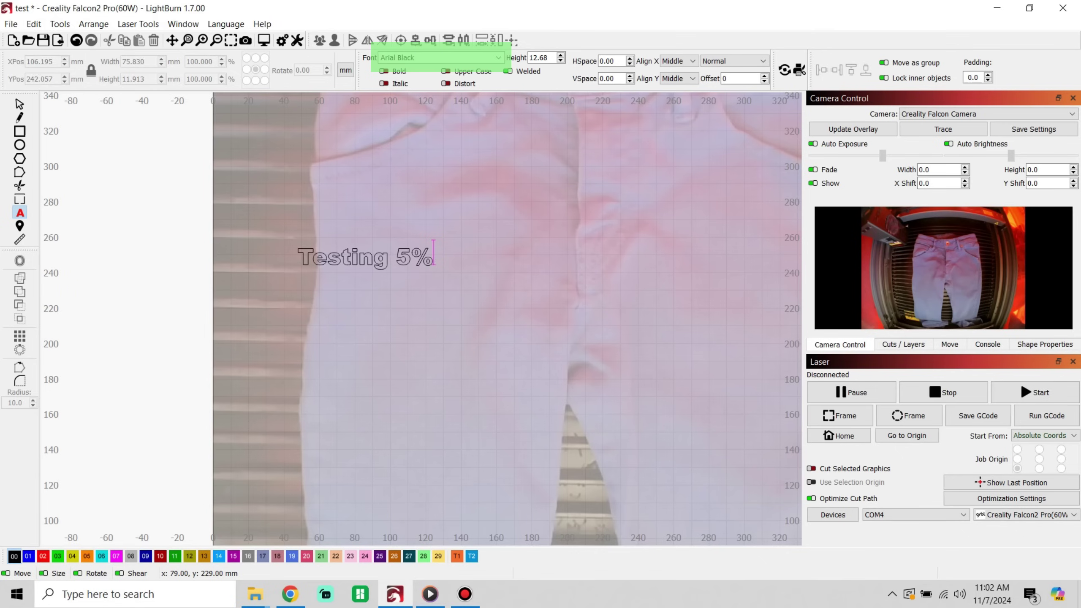
click(353, 295)
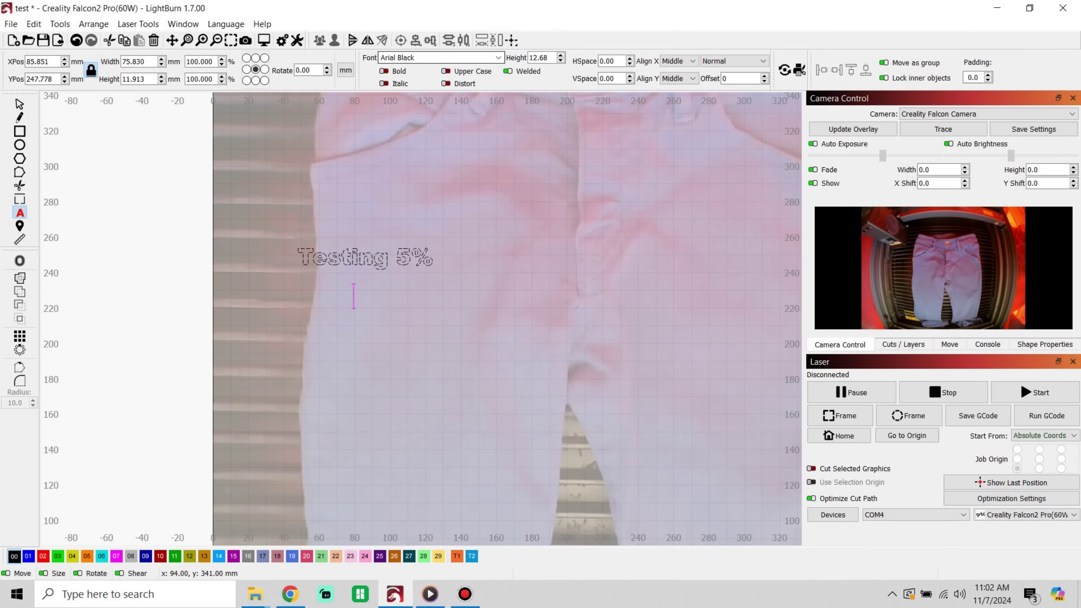
click(439, 57)
key(Escape)
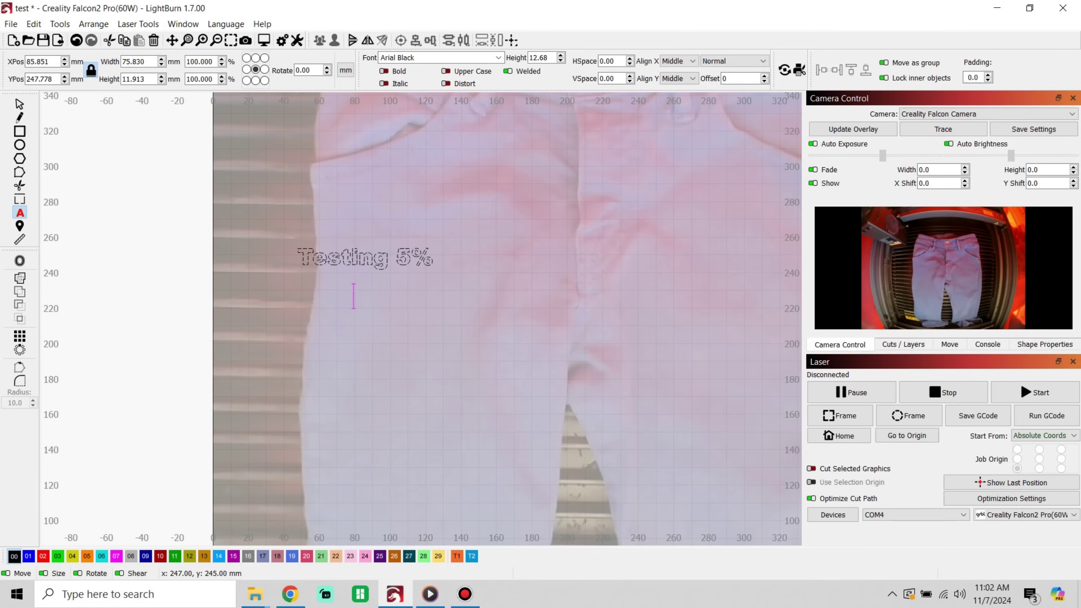
- Check that layer C00 is set to Fill at 100 mm/s and 5% power
click(903, 344)
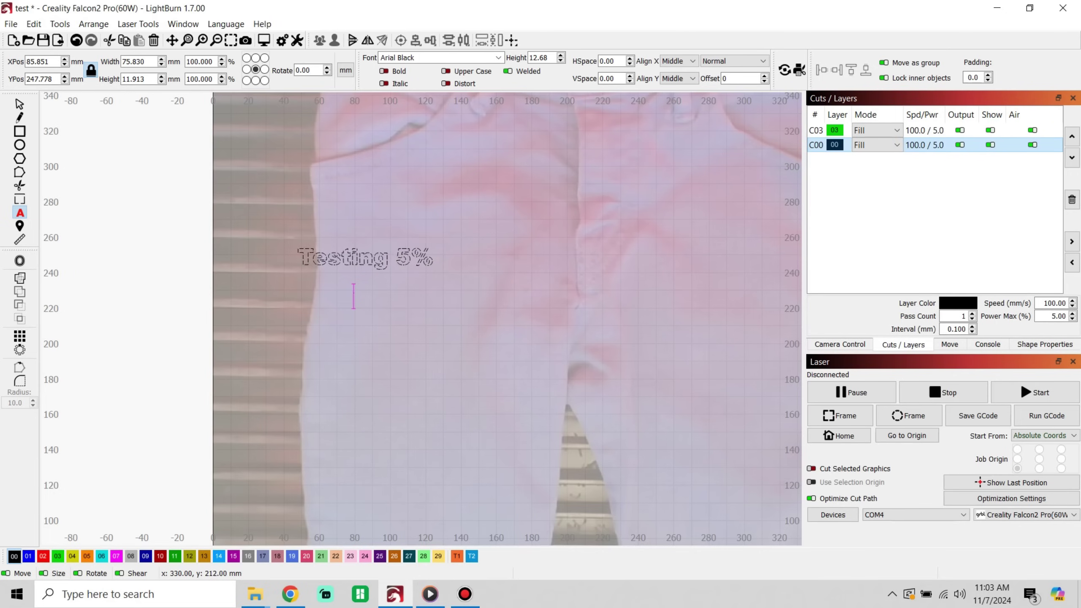
double_click(834, 144)
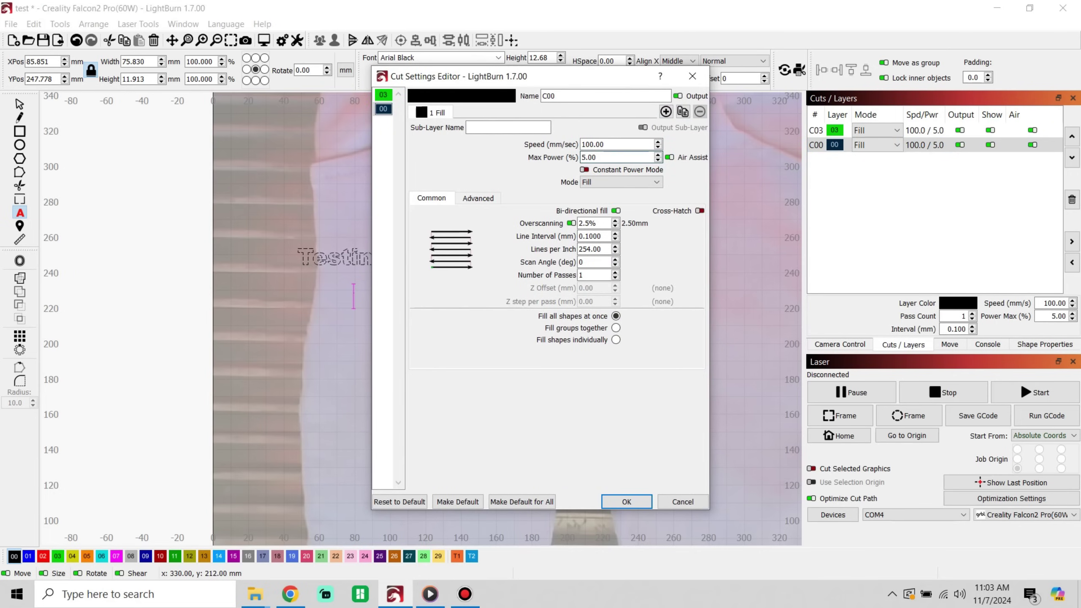
click(627, 501)
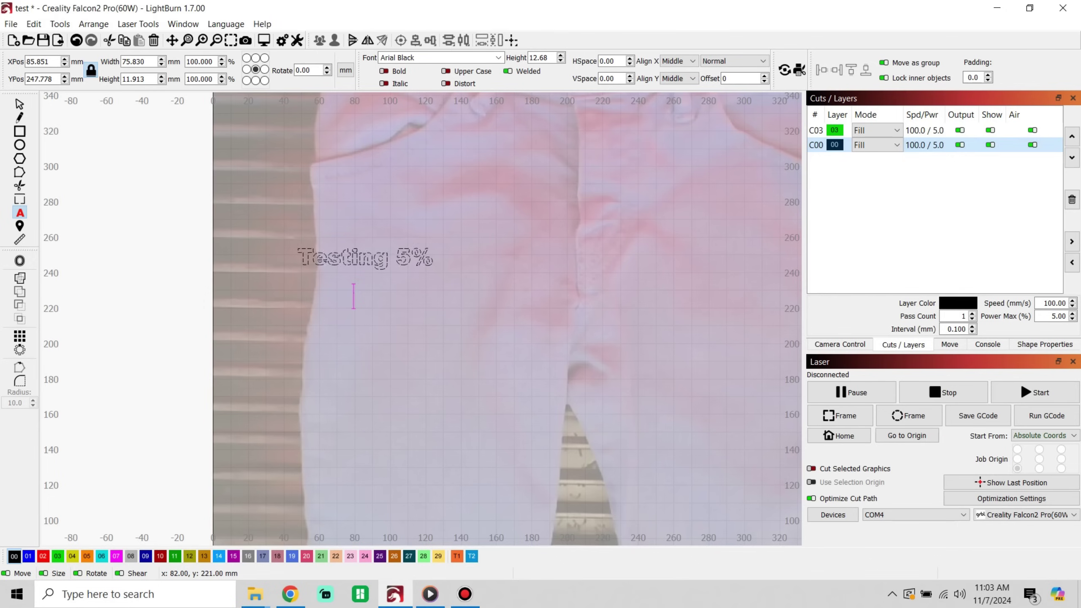
- Add the text lines 'Testing 8%', 'Testing 10%' and 'Testing 12%' below the first
text(Testing 8)
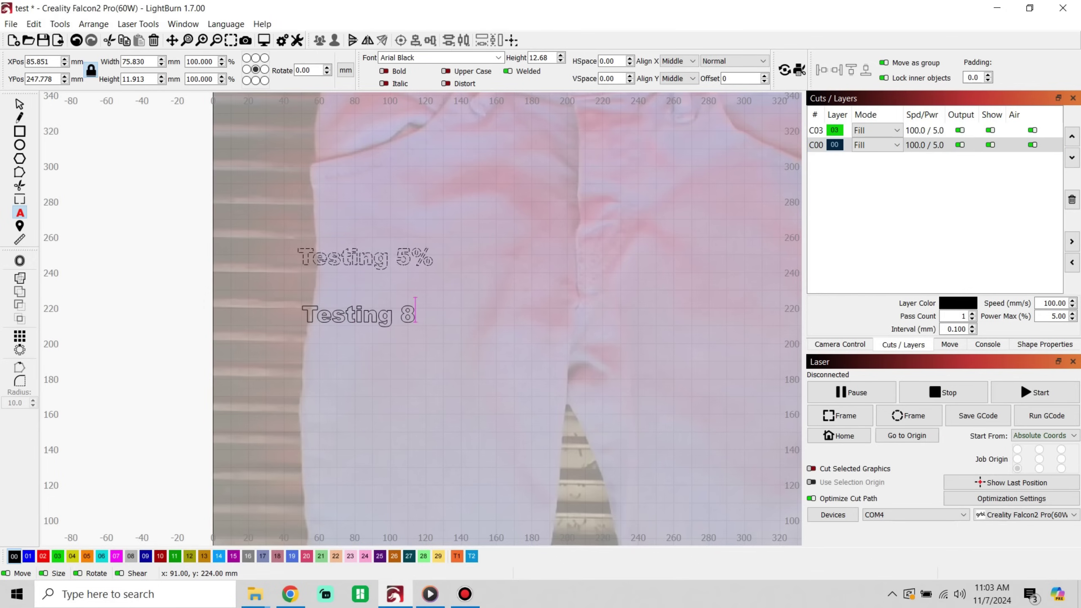
text(%)
click(364, 352)
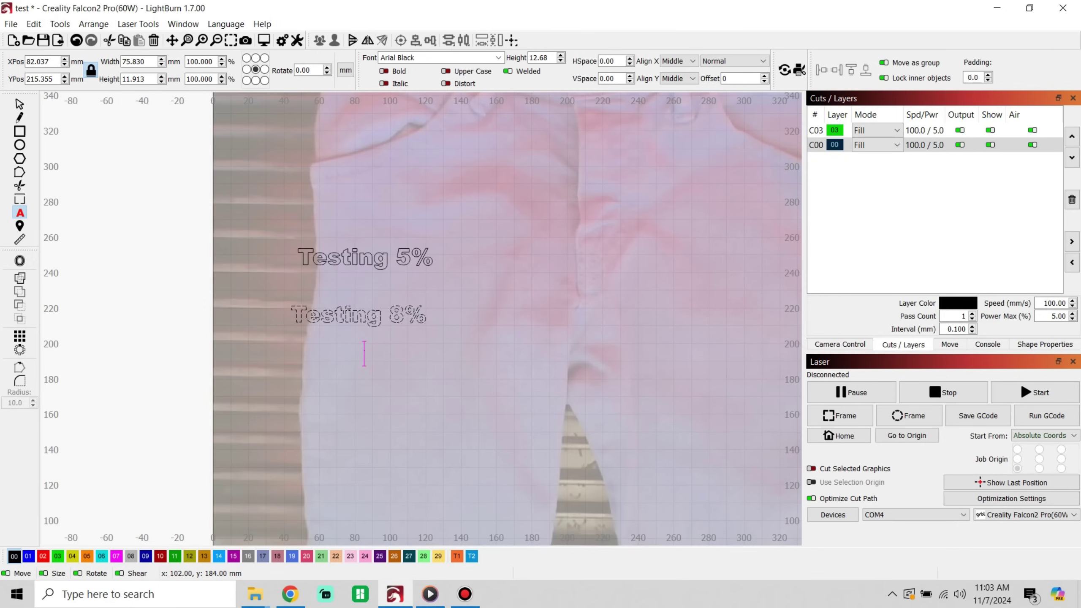
text(Testing 10%)
click(342, 407)
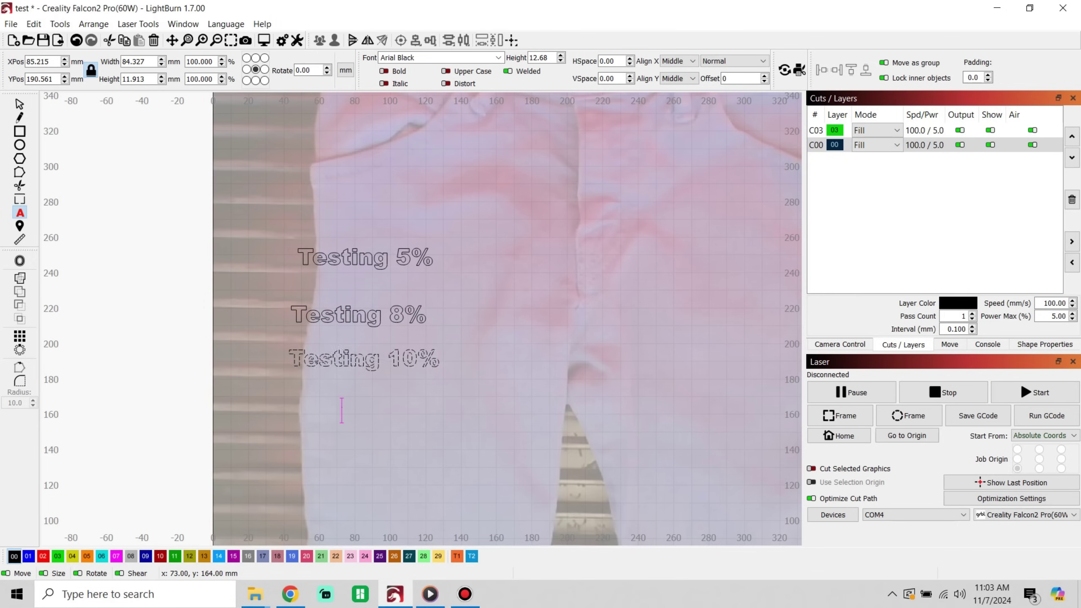
text(Testing 12%)
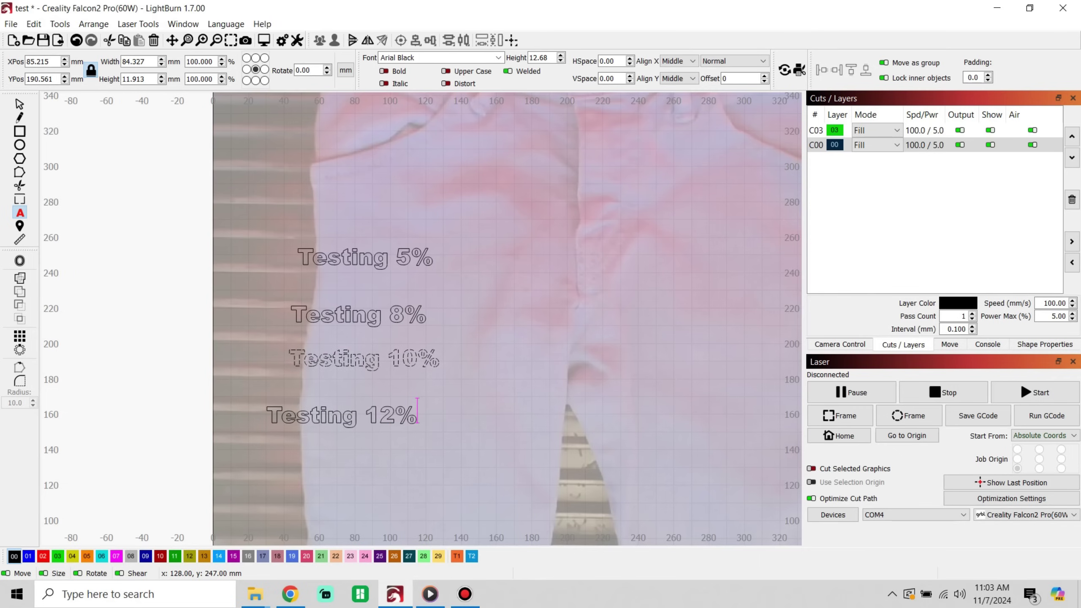
click(446, 281)
- Drag the four Testing lines into one aligned column and select them all
key(Escape)
drag(366, 256, 422, 260)
drag(359, 315, 421, 296)
drag(370, 366, 437, 340)
drag(341, 417, 429, 372)
drag(350, 264, 538, 399)
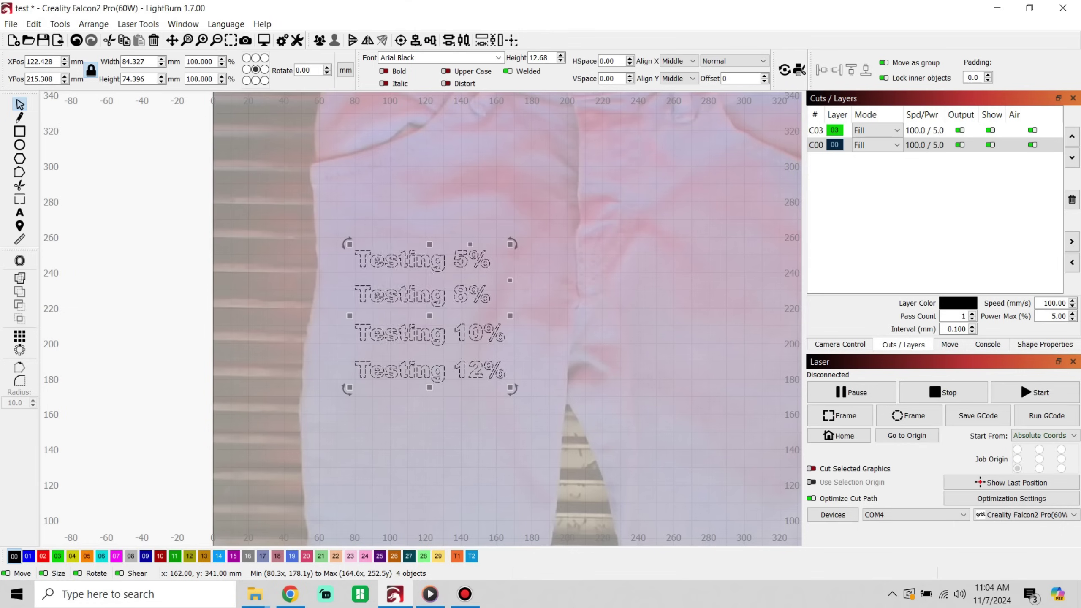
- Put Testing 8% on the blue layer, Testing 10% on green and Testing 12% on orange
key(Escape)
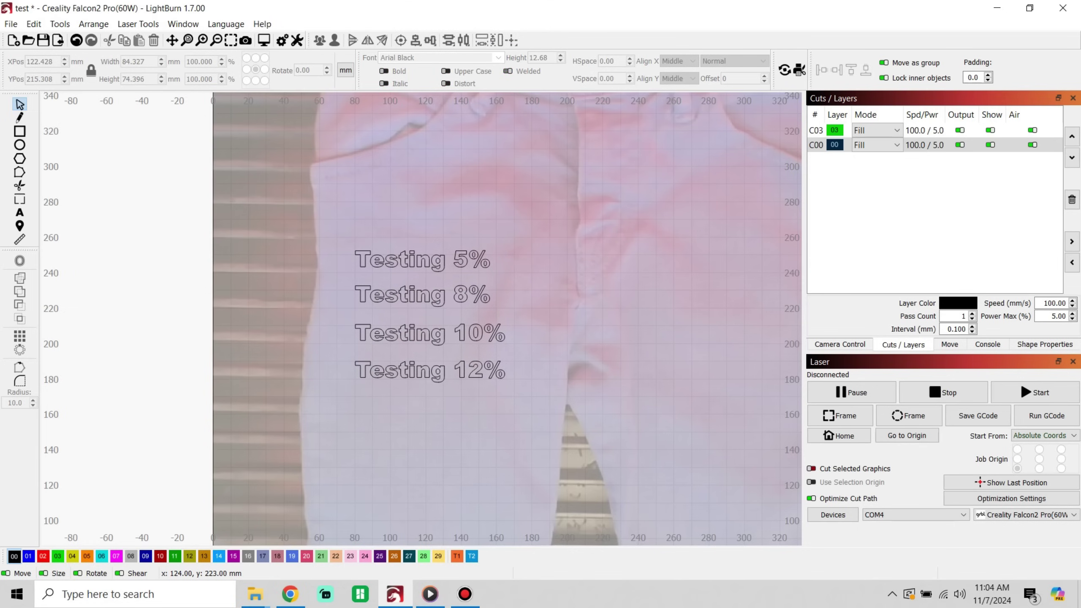
click(423, 296)
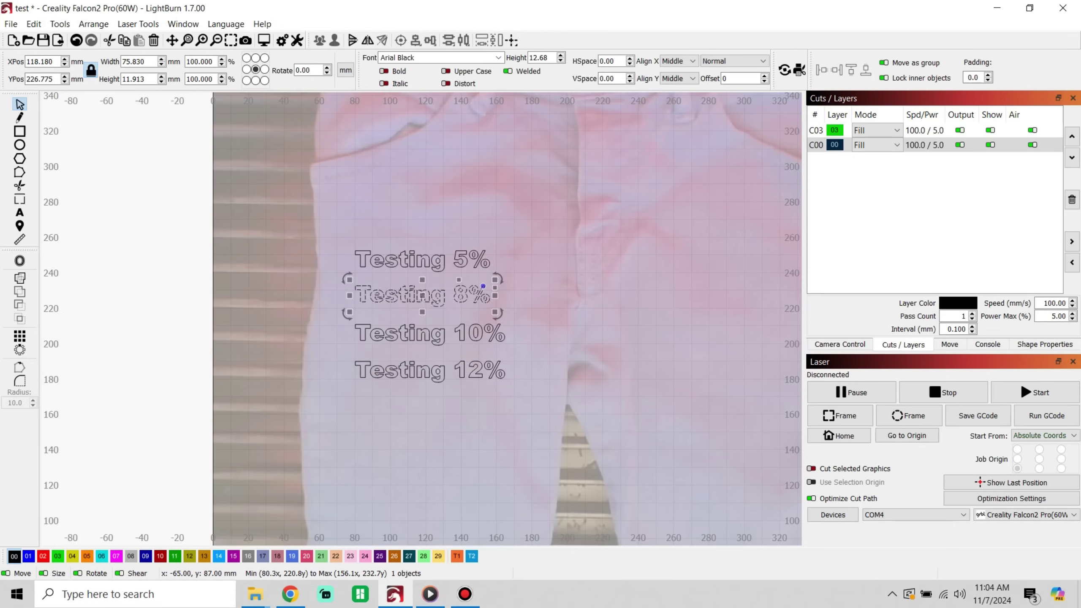
click(29, 555)
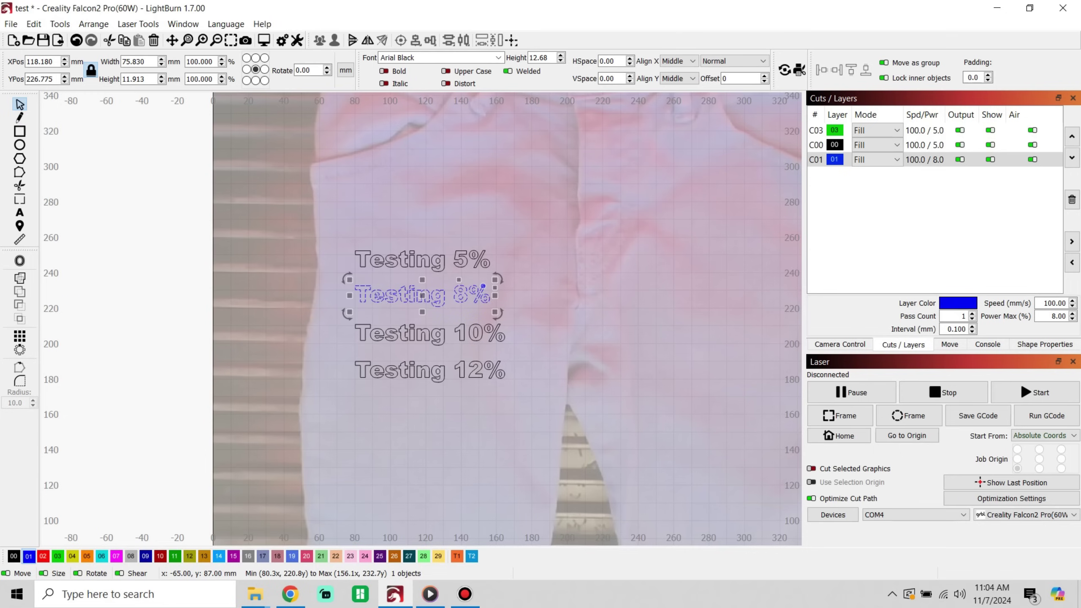
click(445, 340)
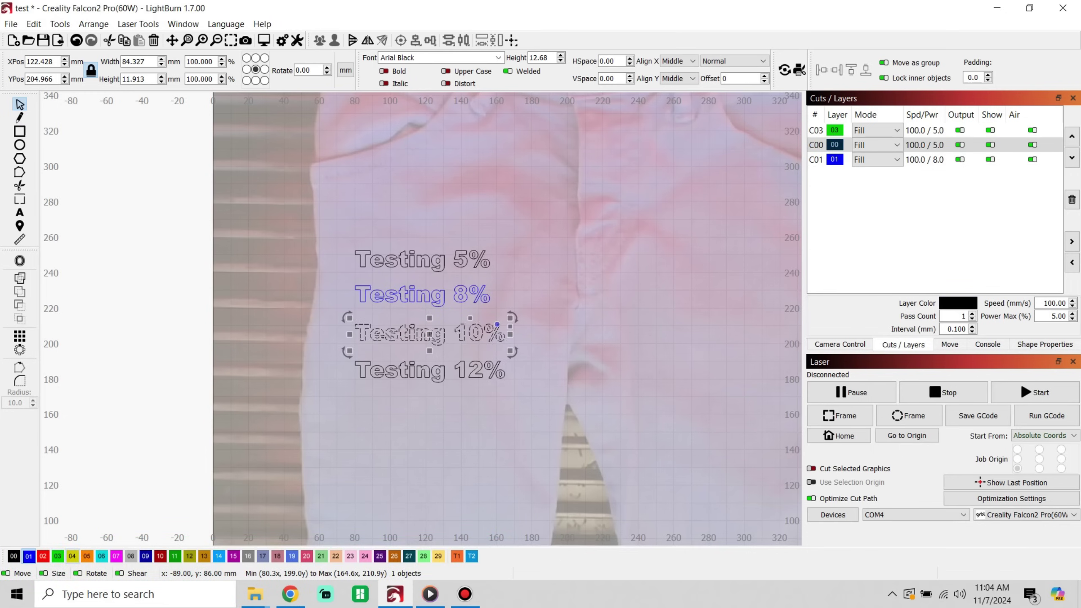
click(58, 556)
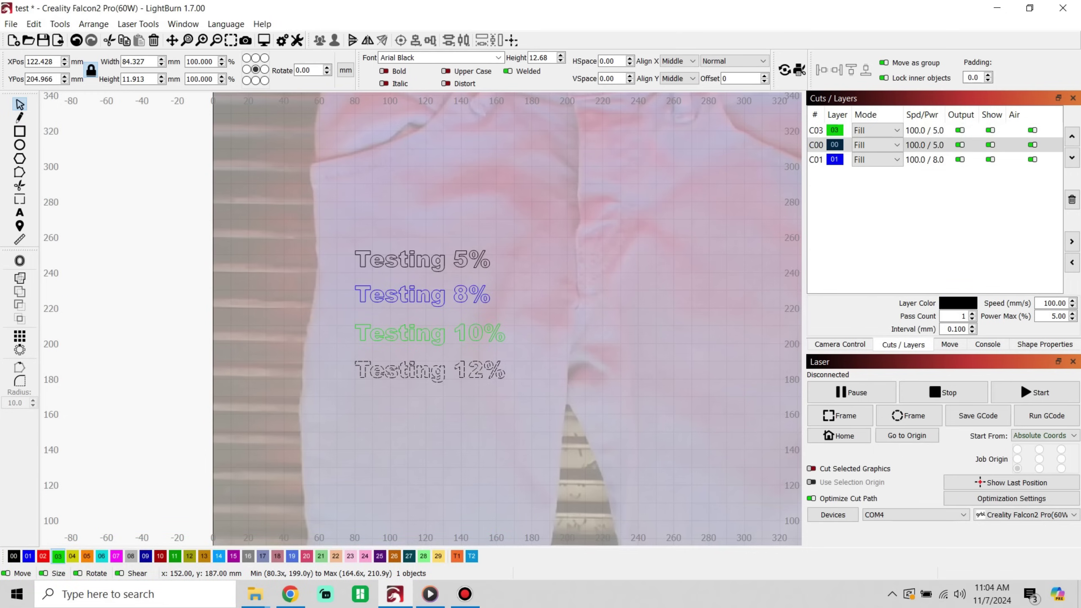
click(430, 370)
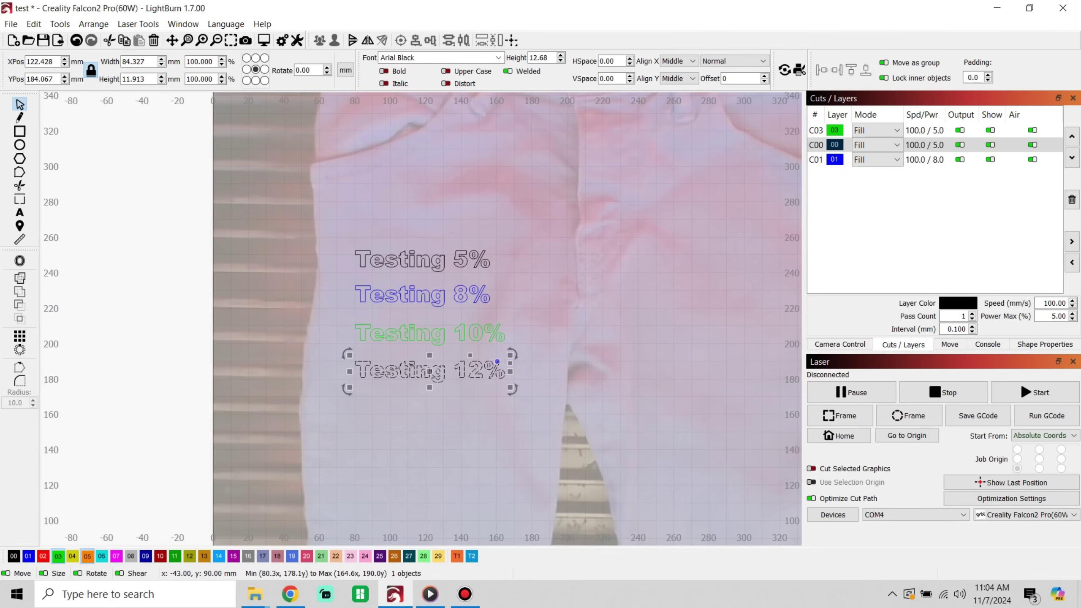
click(87, 556)
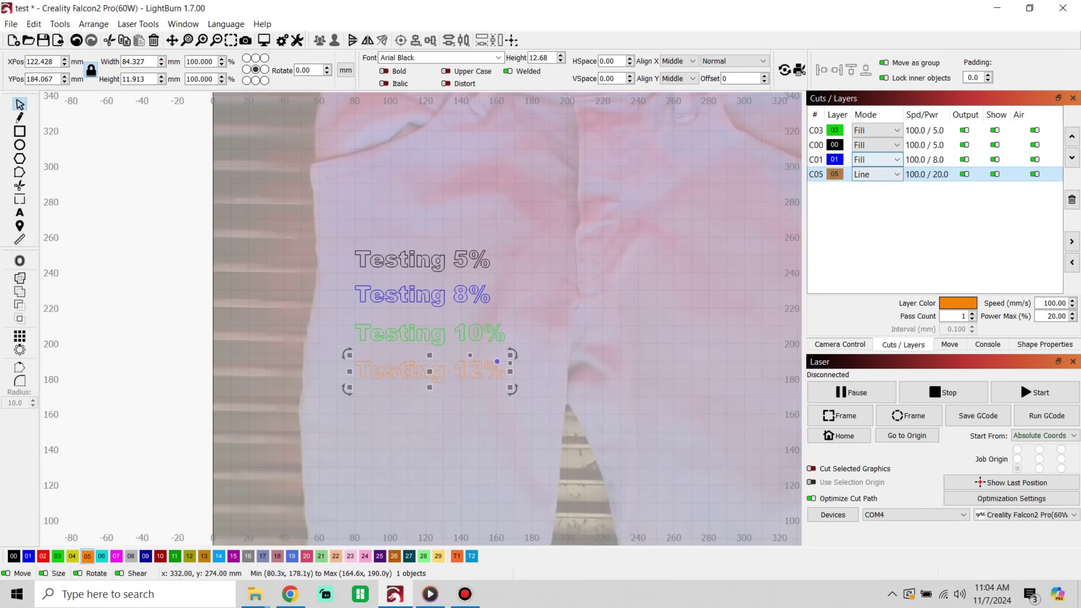
- Switch the orange layer to Fill and set its max power to 12
click(876, 174)
click(864, 194)
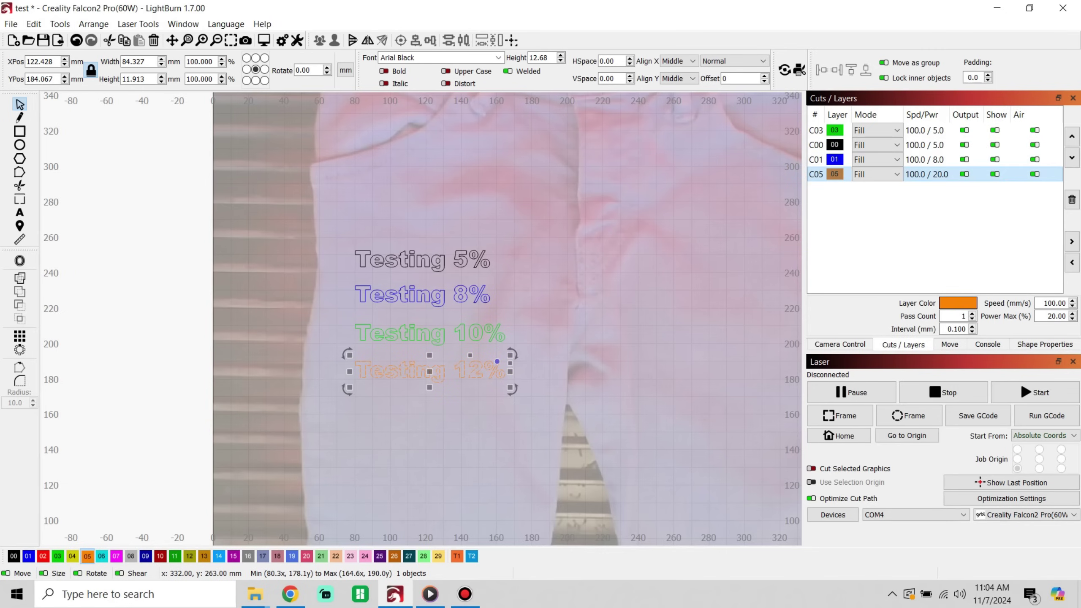
double_click(925, 174)
double_click(592, 157)
text(12)
key(Return)
key(Escape)
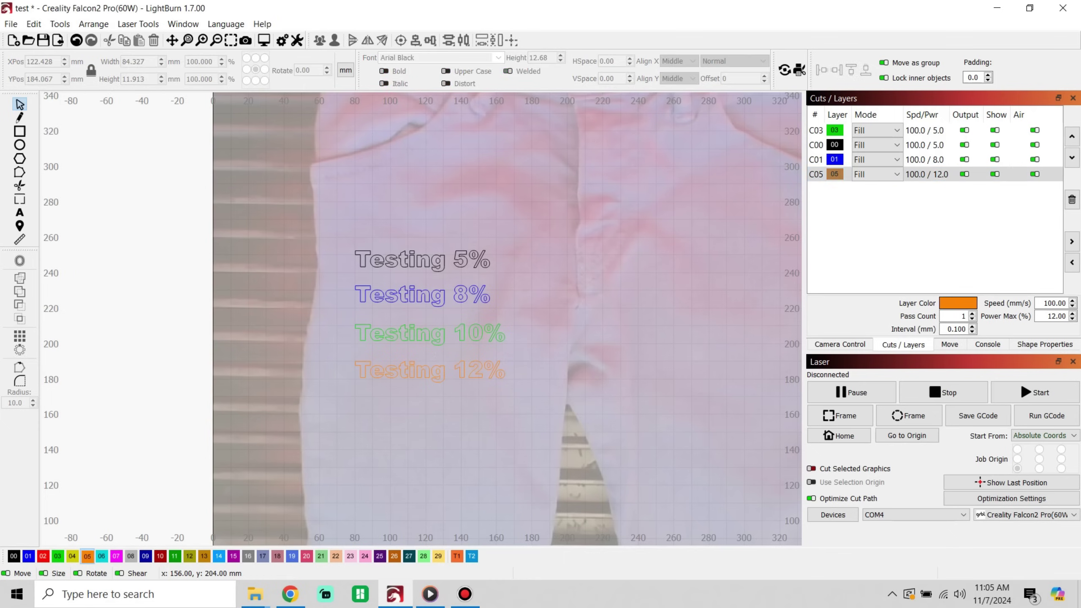
- Set max power to 10 for both the blue and green layers
click(489, 337)
double_click(926, 159)
double_click(592, 157)
text(10)
key(Return)
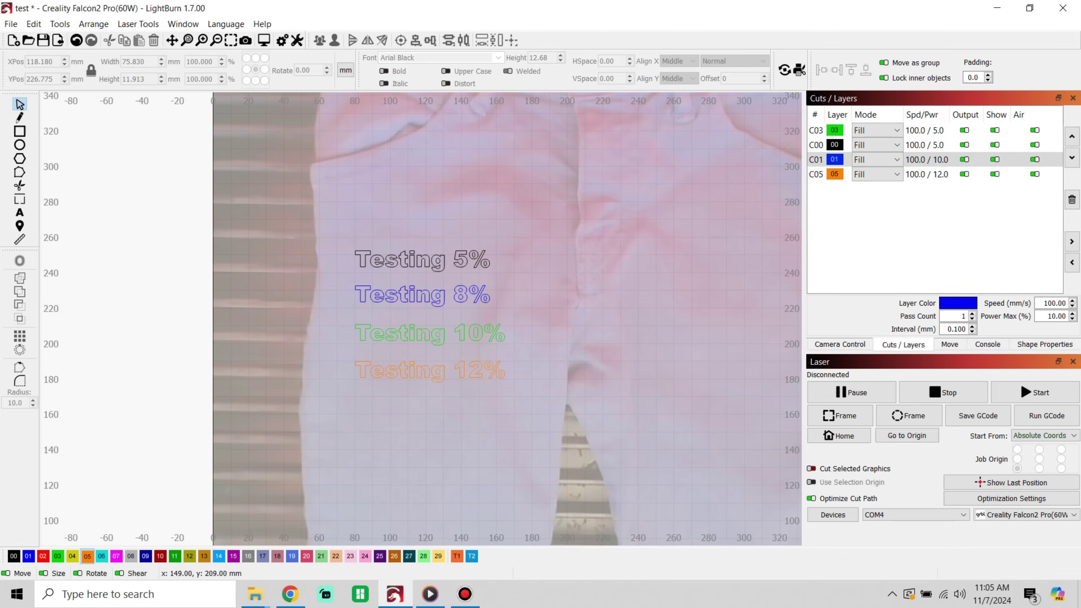
click(926, 130)
double_click(926, 130)
text(10)
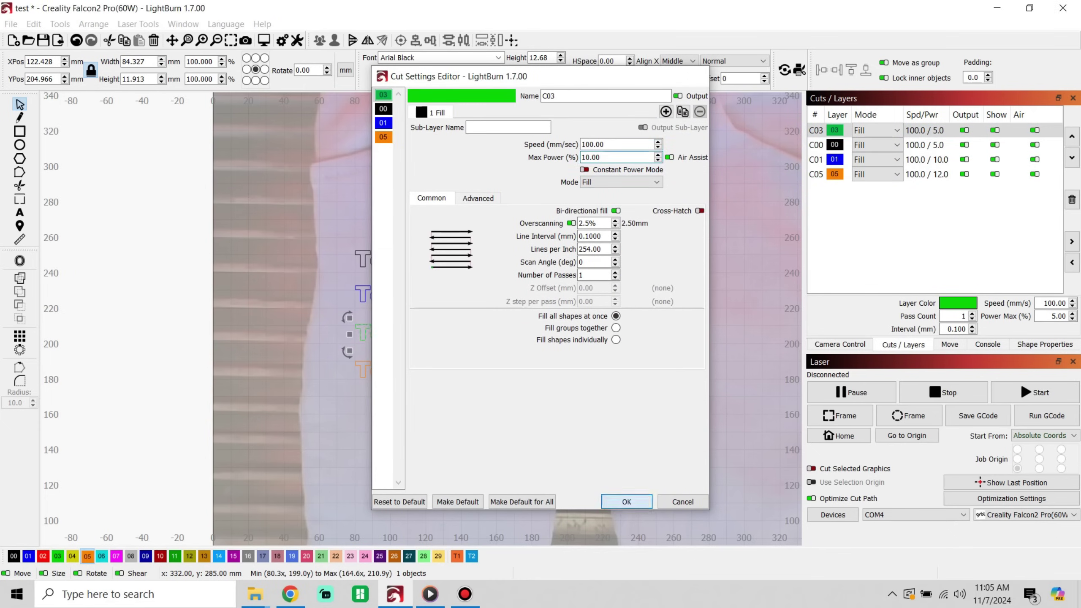
key(Return)
click(926, 159)
double_click(925, 159)
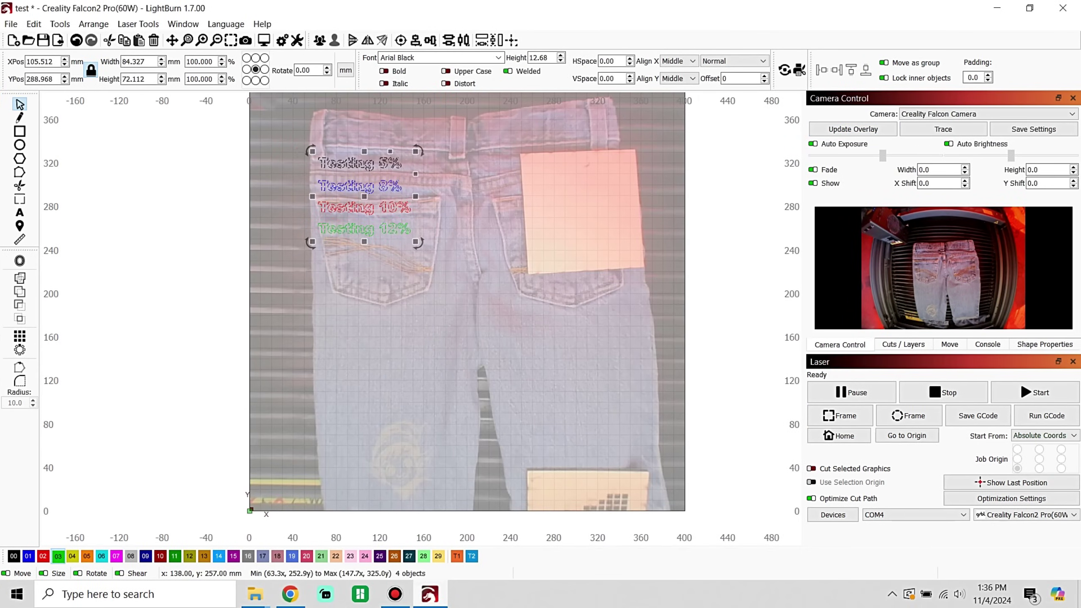
- Drag the Testing 5%–12% lines from the back pocket down onto the lower right leg
drag(400, 234, 610, 392)
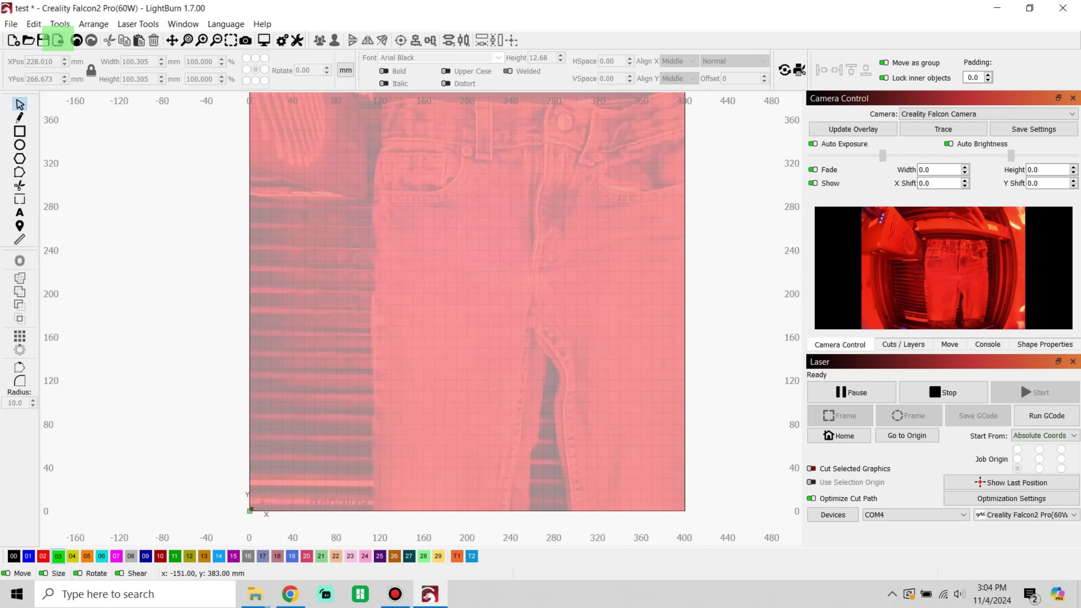
- Import the bee clipart, move it up and right, and trace it into a vector outline
key(ctrl+i)
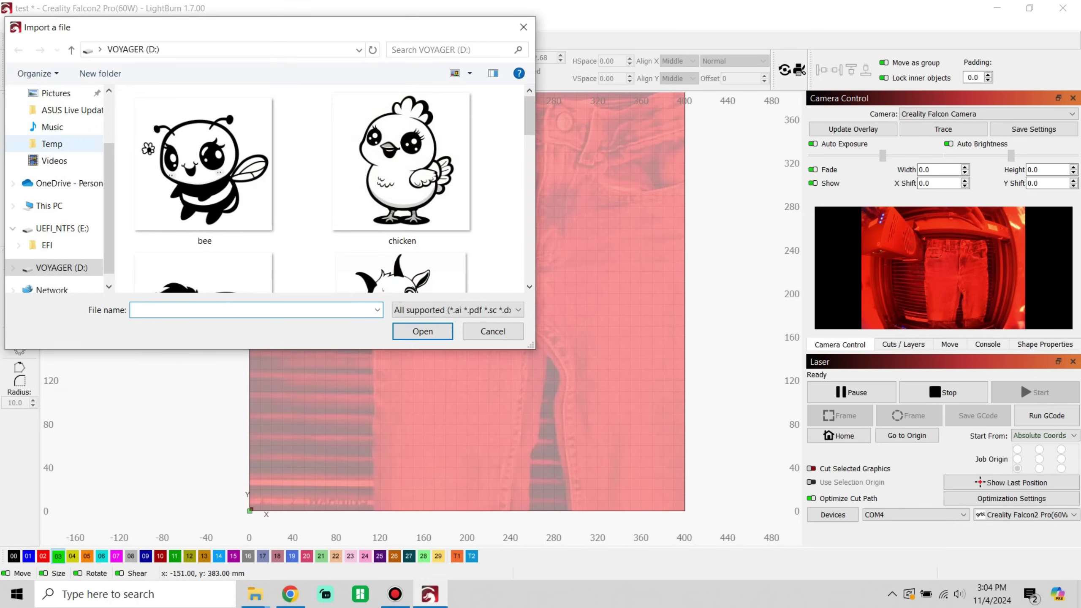
click(204, 166)
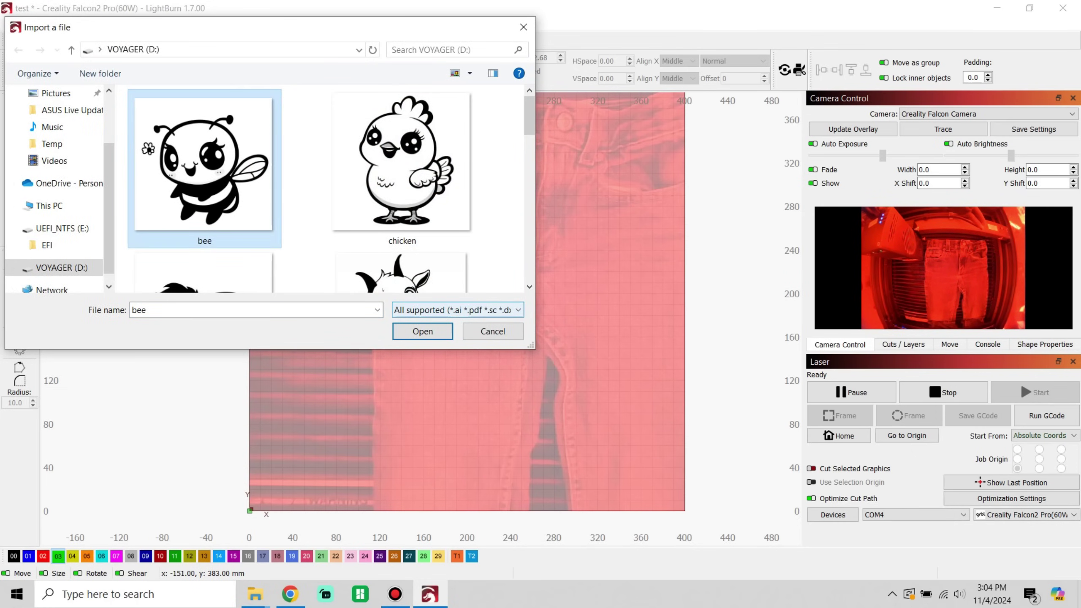
key(Return)
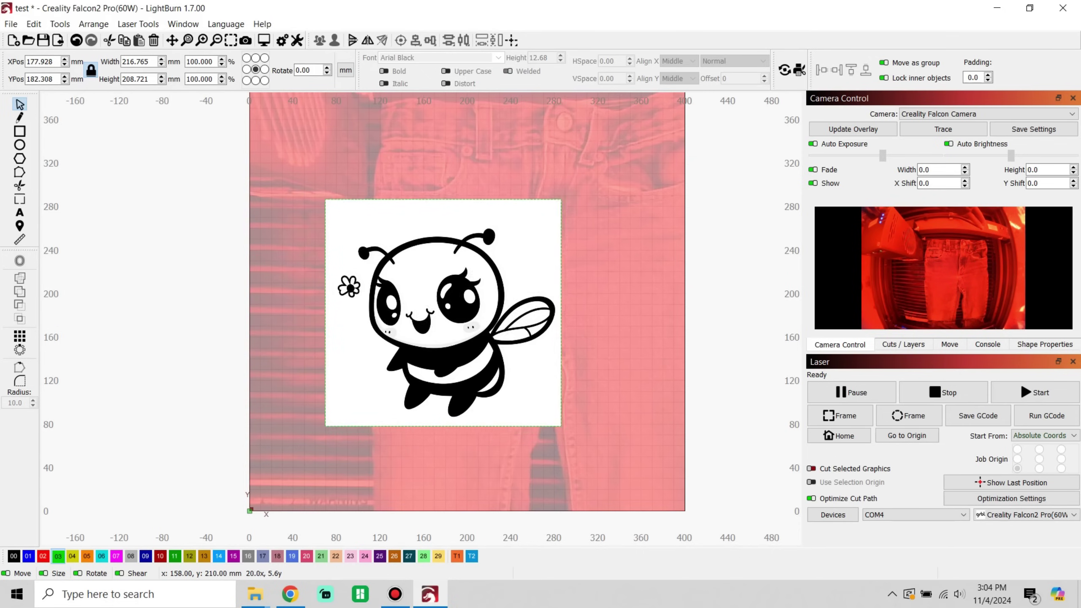
drag(421, 282, 458, 238)
right_click(463, 233)
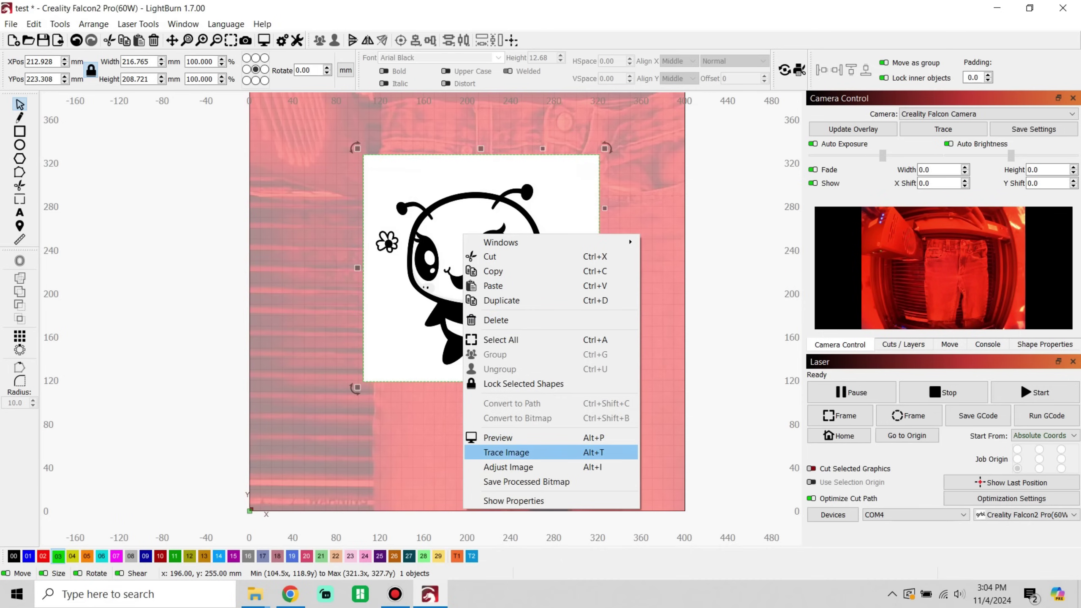
click(506, 452)
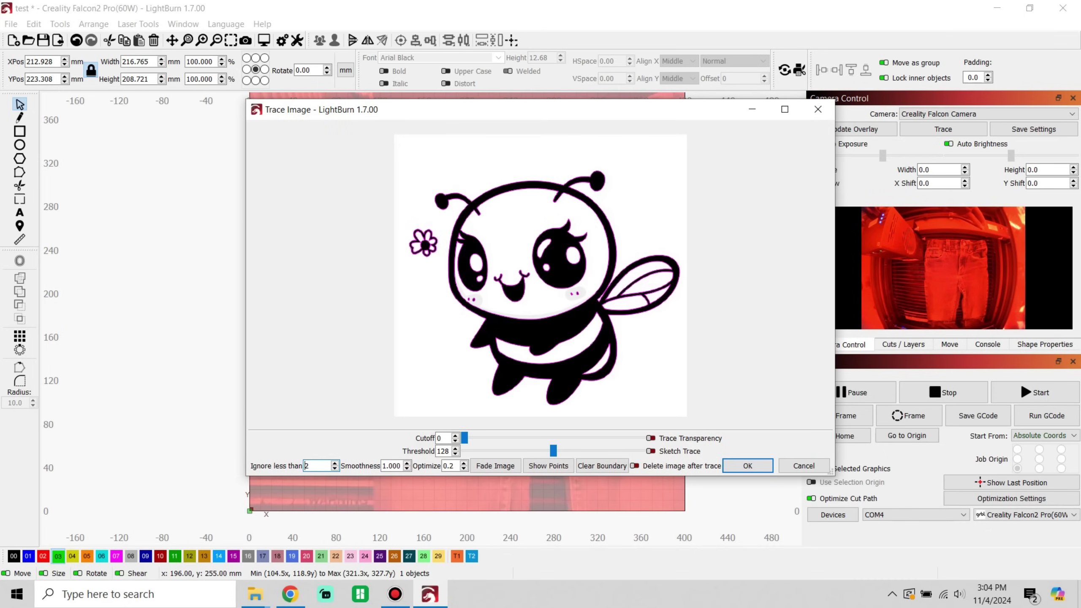
key(Return)
- Delete the bee bitmap and scale the traced bee to about 91.5 mm wide
key(ctrl+z)
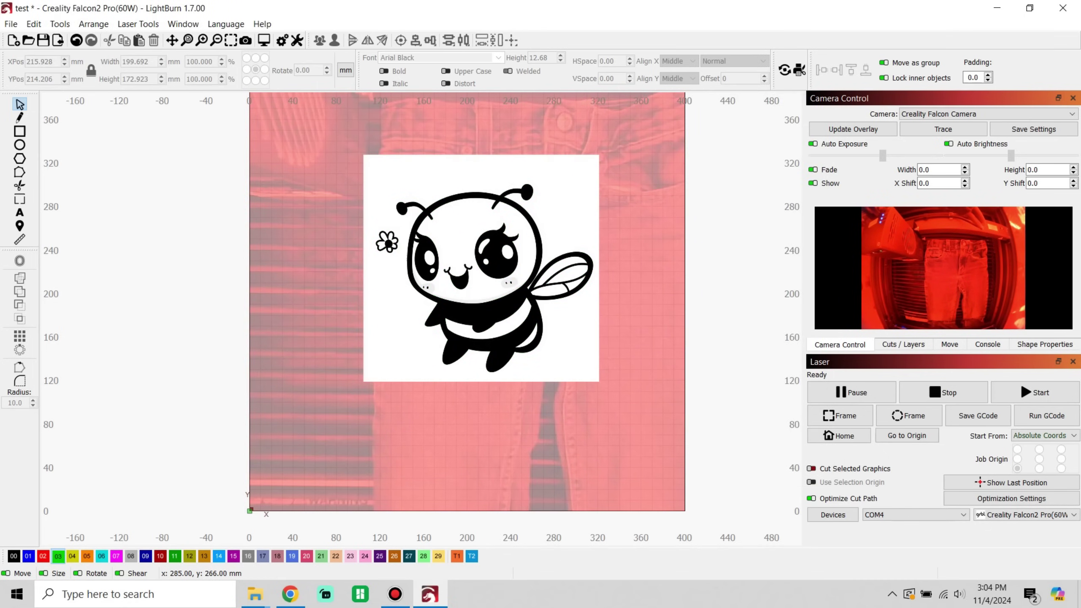
key(ctrl+shift+z)
mouse_move(567, 222)
mouse_down()
mouse_move(698, 326)
mouse_move(662, 368)
mouse_up()
key(Delete)
mouse_move(608, 174)
mouse_down()
mouse_move(357, 381)
mouse_move(493, 270)
mouse_up()
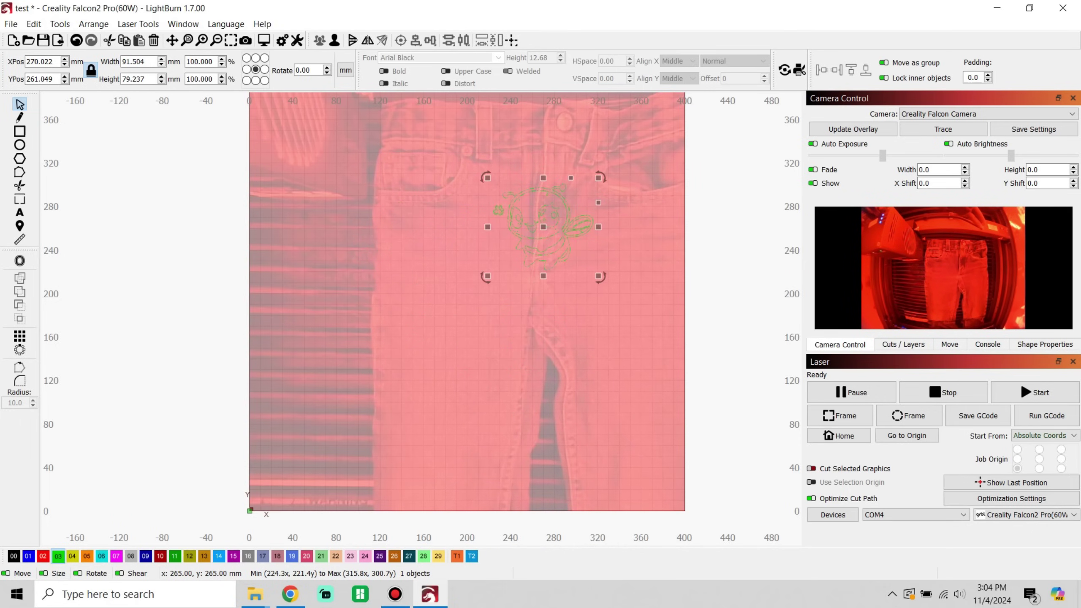
drag(535, 228, 488, 212)
scroll(489, 212, up, 5)
- Import and trace the goat, shrink it to about 78 mm wide, and place it below the bee
key(ctrl+i)
scroll(403, 179, down, 3)
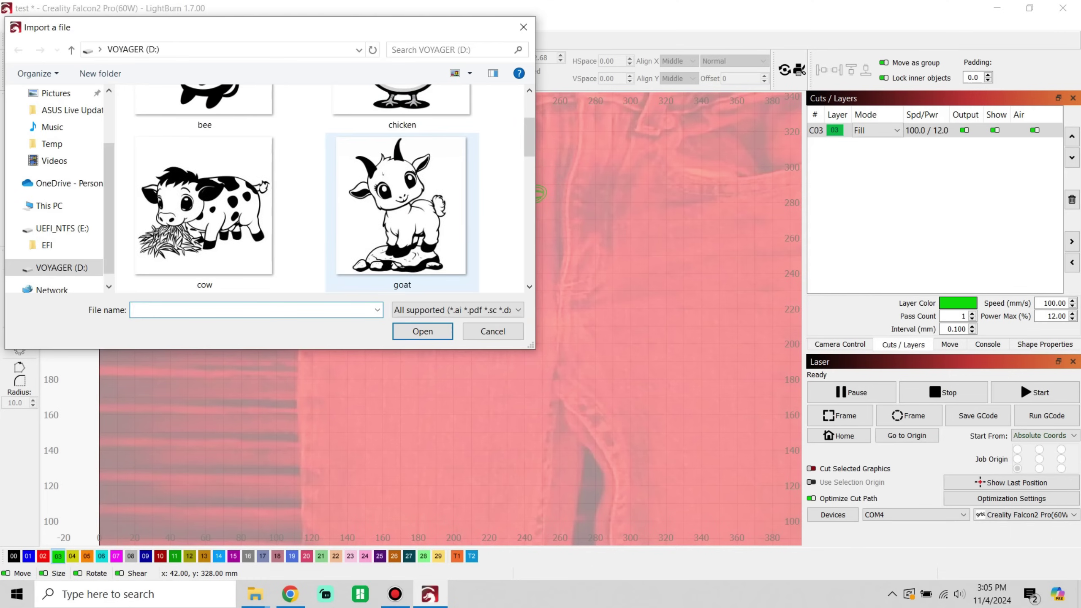
click(402, 174)
double_click(403, 174)
right_click(424, 258)
click(456, 343)
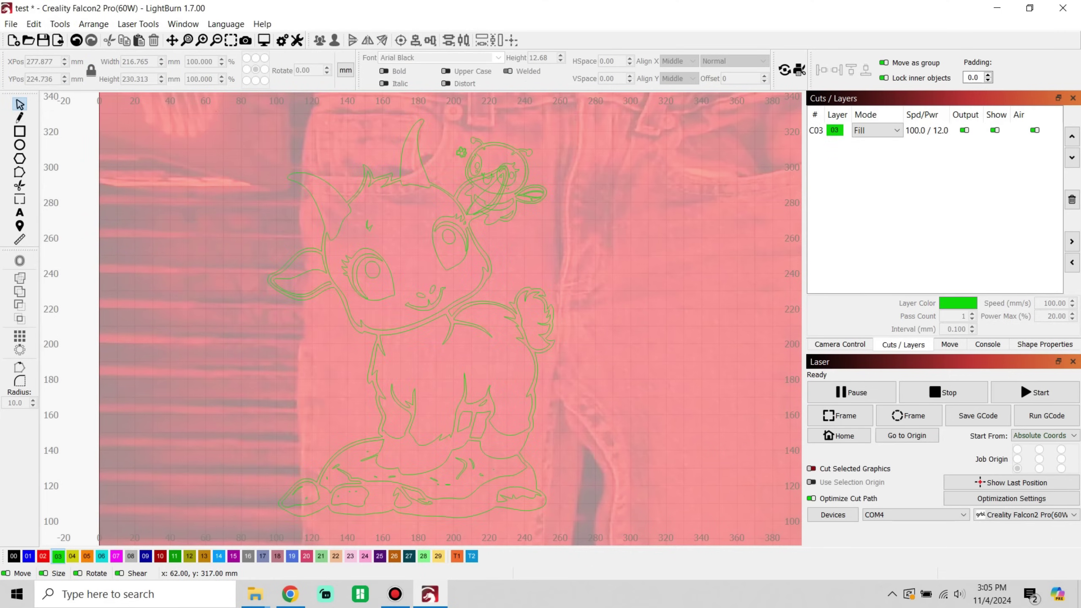
click(538, 226)
drag(559, 350, 526, 306)
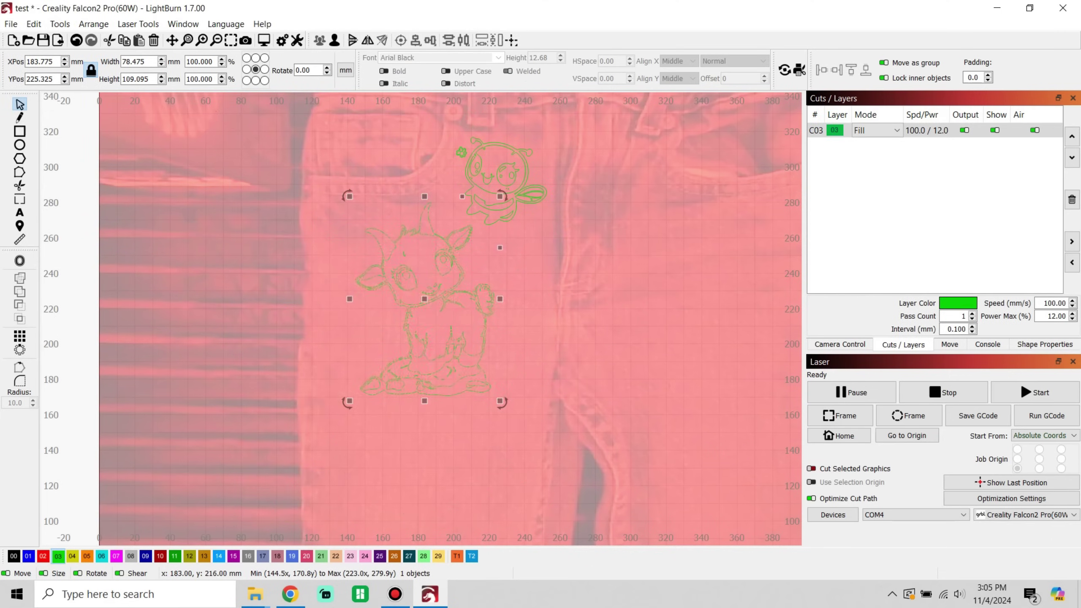
drag(468, 212, 441, 299)
scroll(544, 284, down, 2)
- Import and trace the chicken, delete its bitmap, and move the outline beside the goat
key(ctrl+i)
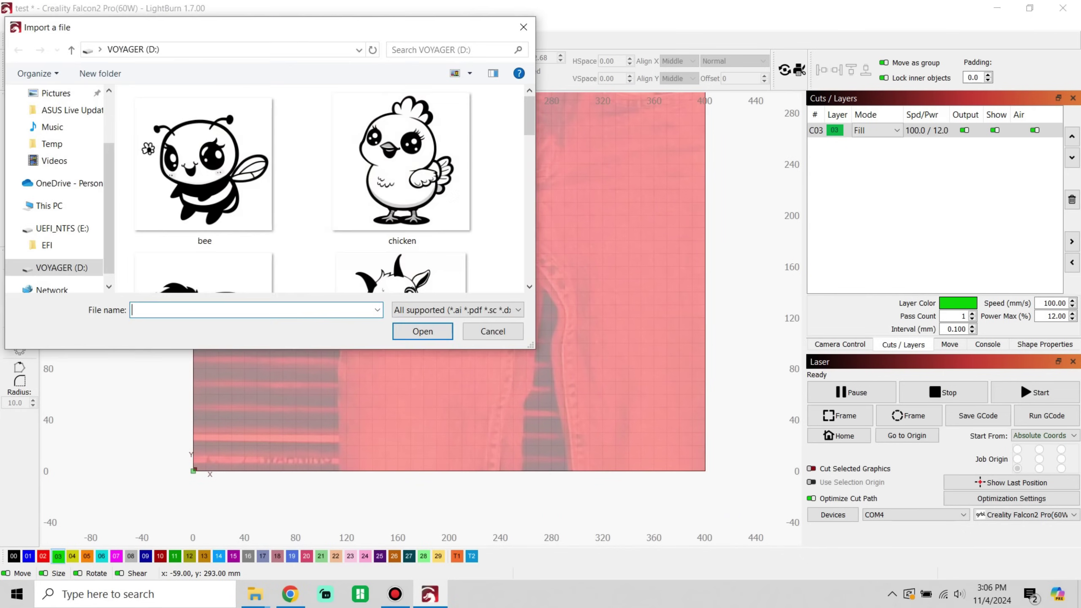
double_click(391, 164)
key(alt+t)
click(747, 466)
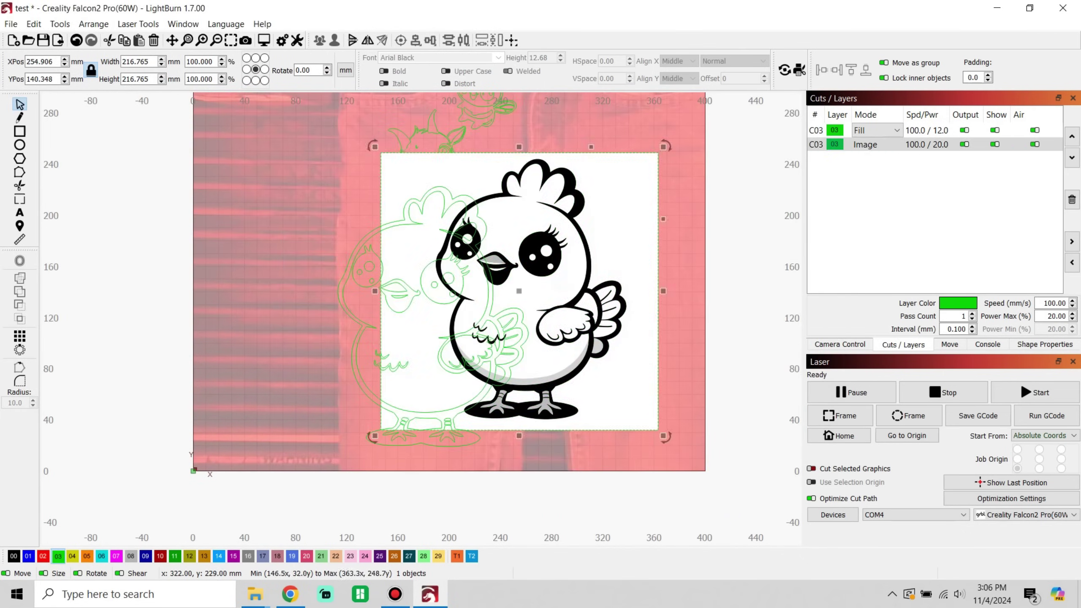
key(Delete)
scroll(535, 250, down, 2)
drag(463, 351, 295, 307)
scroll(404, 320, down, 2)
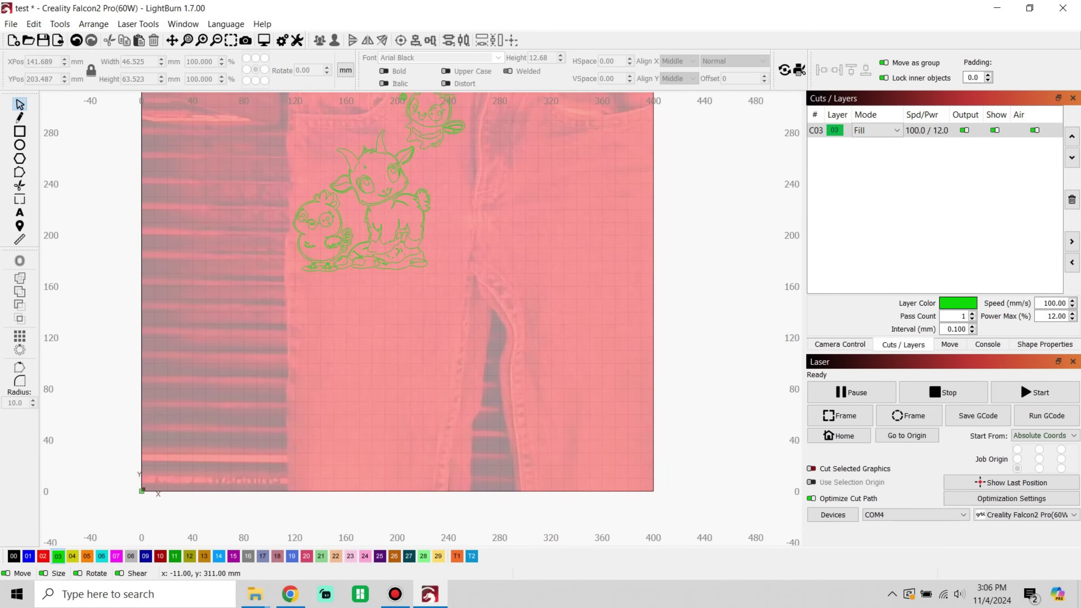
- Import and trace the cow, keeping only its outline at about 207.7 × 145.1 mm
key(ctrl+i)
double_click(180, 188)
right_click(409, 331)
key(Escape)
key(Delete)
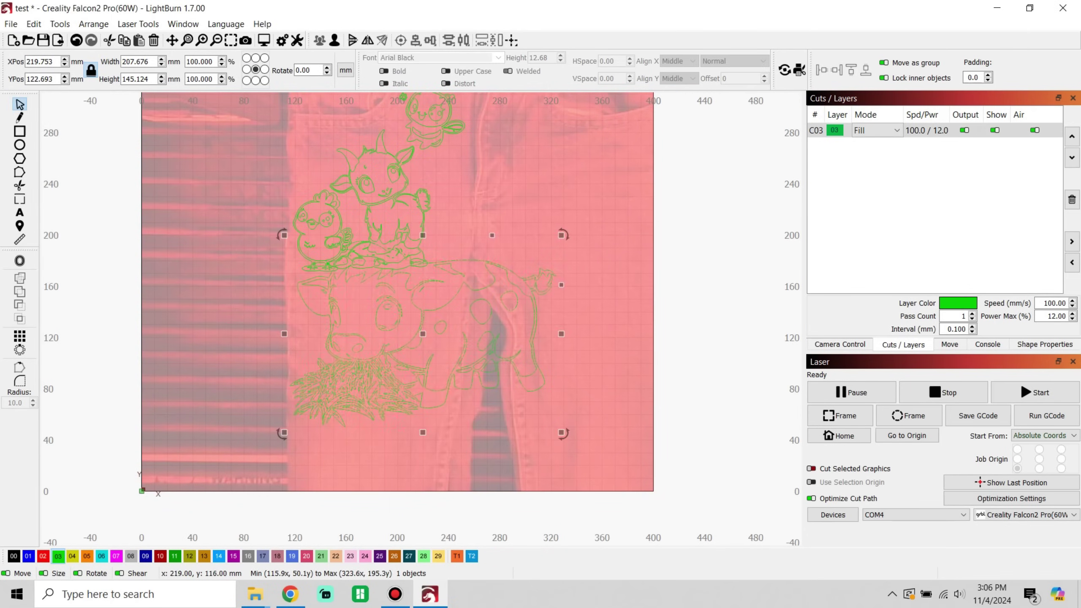